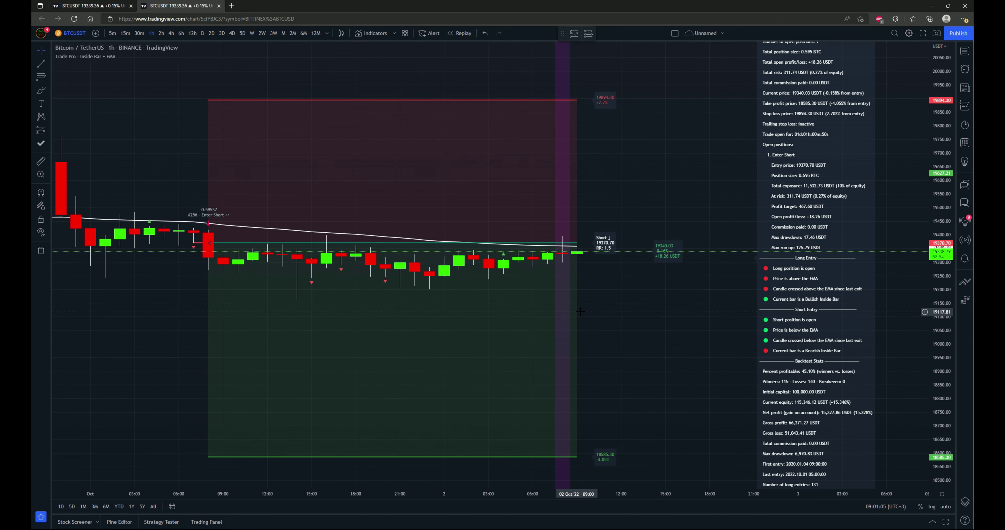
Open the Trade Pro - Inside Bar + EMA strategy settings from the chart's statistics table and set Entry Type to Market.
{"action": "left_click", "coordinate": [805, 174]}
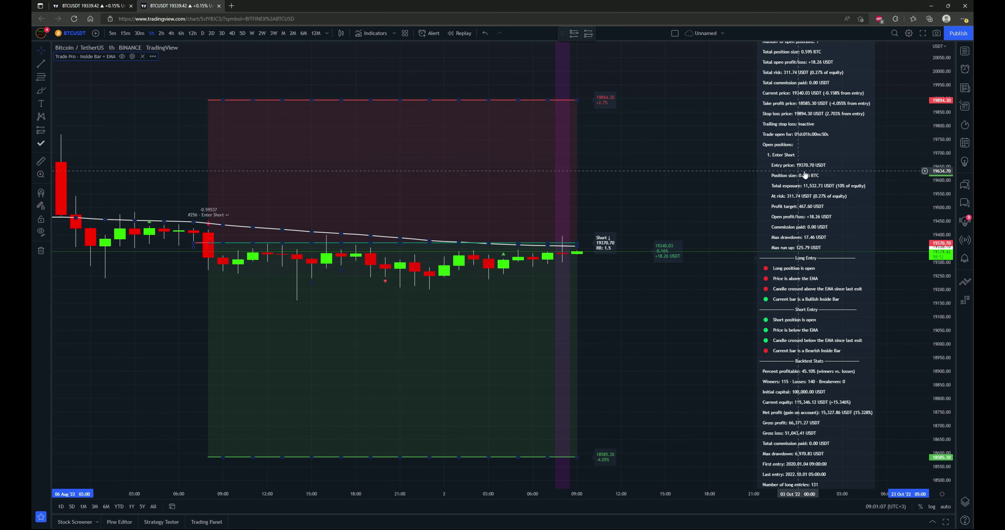
{"action": "double_click", "coordinate": [797, 200]}
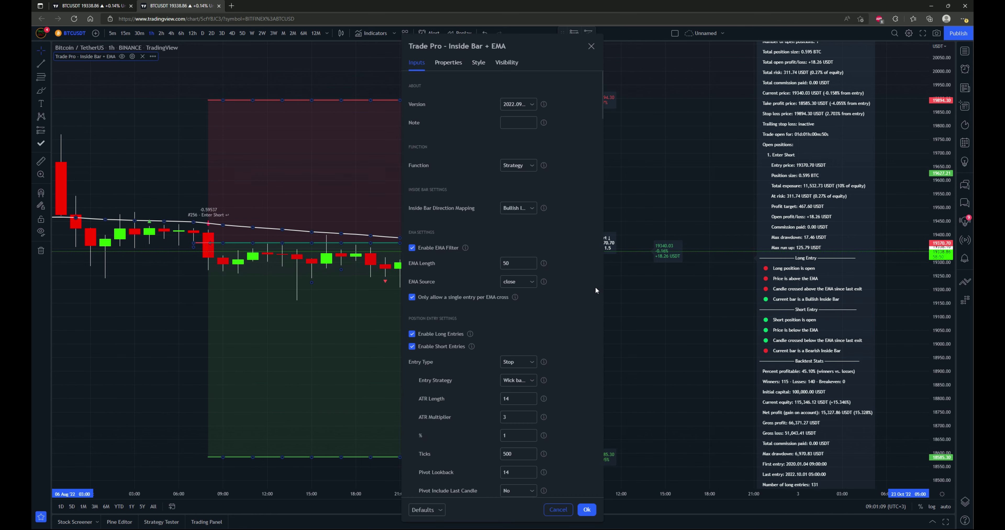
{"action": "left_click", "coordinate": [532, 362]}
{"action": "left_click", "coordinate": [559, 349]}
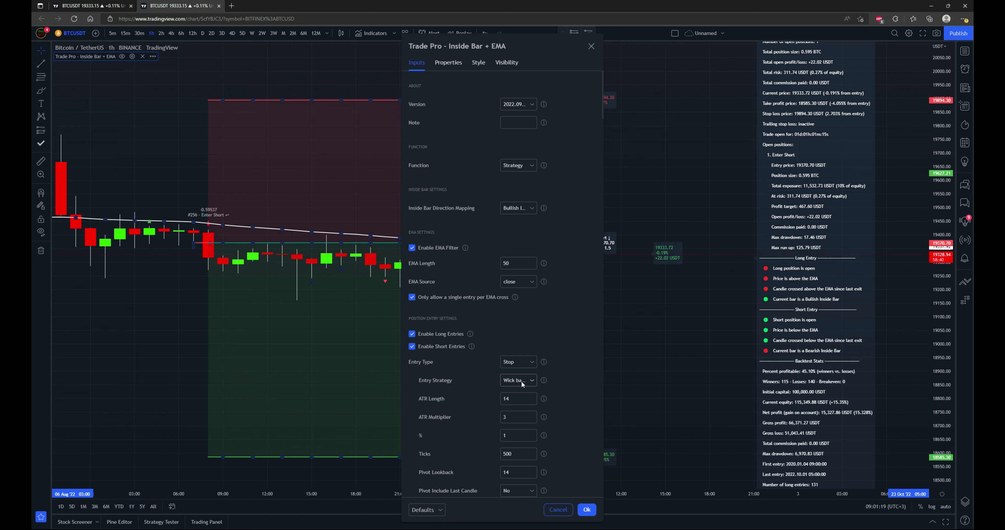
{"action": "left_click", "coordinate": [533, 362]}
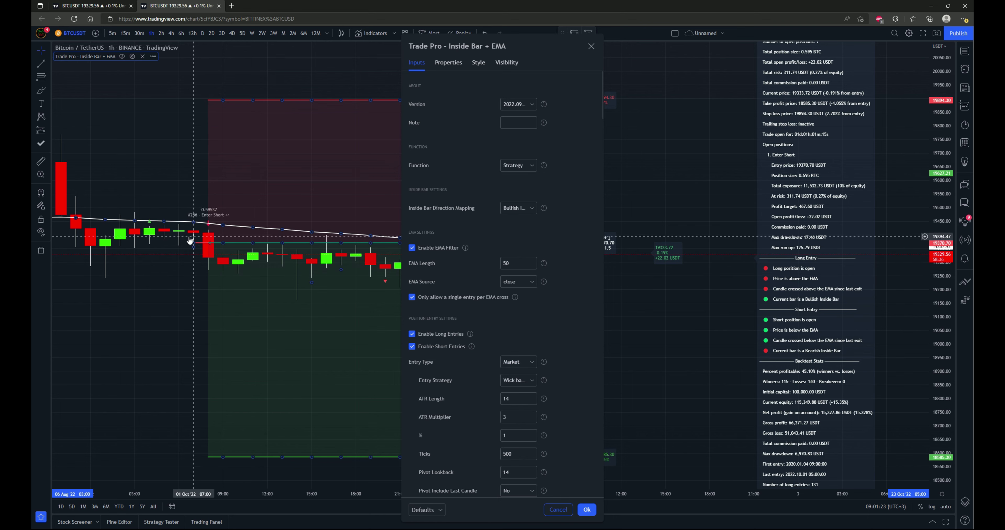
{"action": "key", "text": "Escape"}
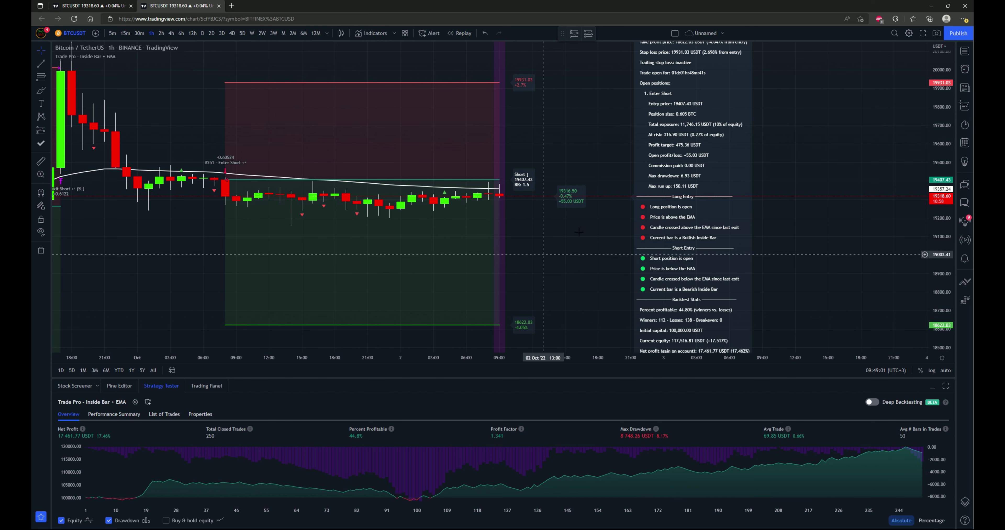
Reopen the strategy settings and look through the take profit, stop loss and position entry inputs.
{"action": "double_click", "coordinate": [664, 290]}
{"action": "scroll", "coordinate": [509, 215], "scroll_direction": "down", "scroll_amount": 12}
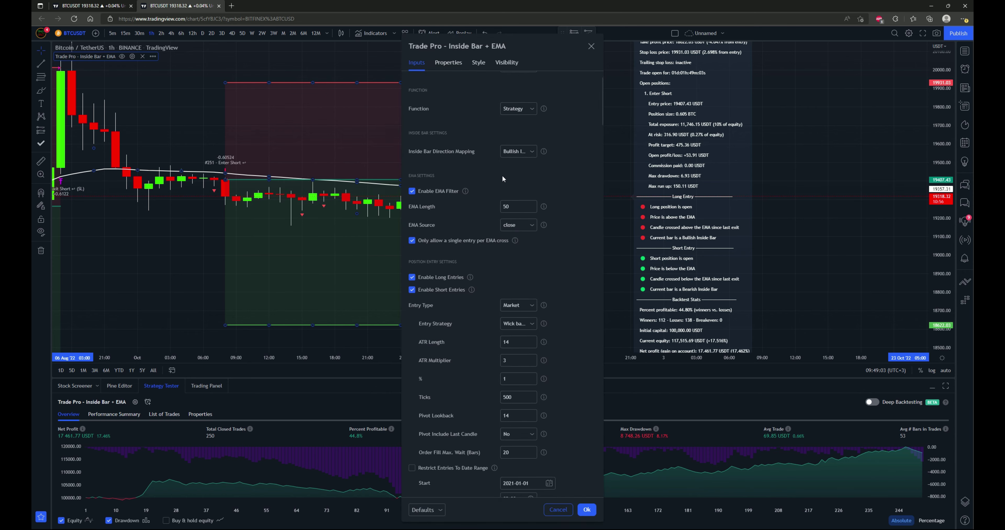
{"action": "scroll", "coordinate": [508, 215], "scroll_direction": "down", "scroll_amount": 15}
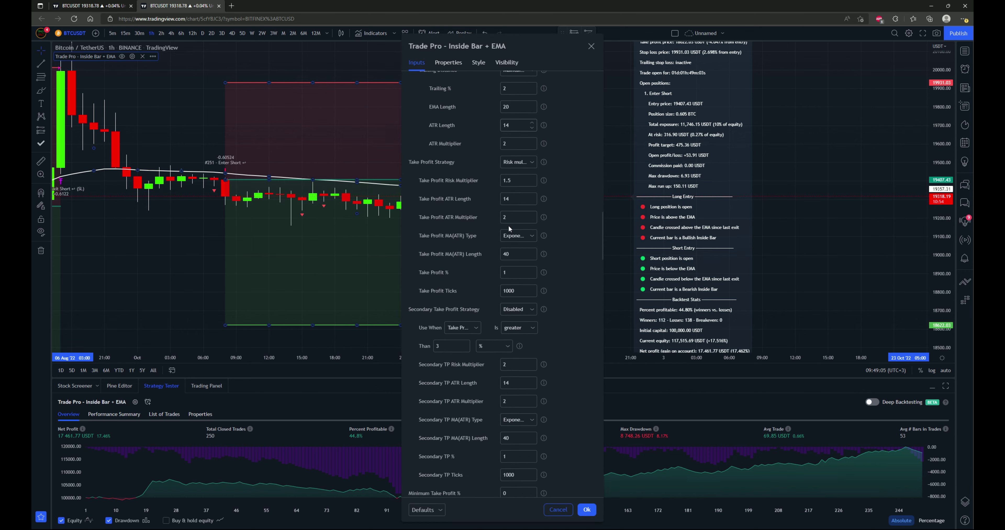
{"action": "scroll", "coordinate": [512, 307], "scroll_direction": "up", "scroll_amount": 12}
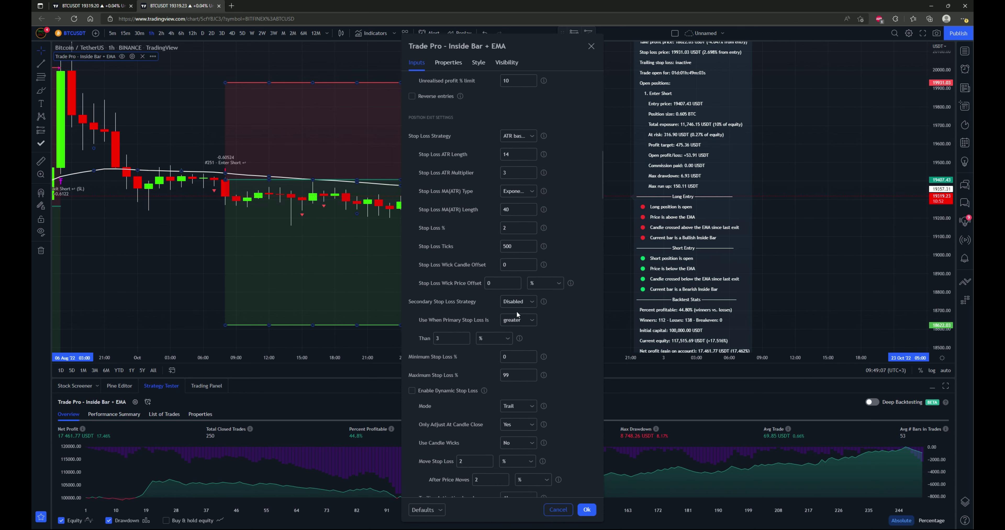
{"action": "scroll", "coordinate": [545, 325], "scroll_direction": "up", "scroll_amount": 10}
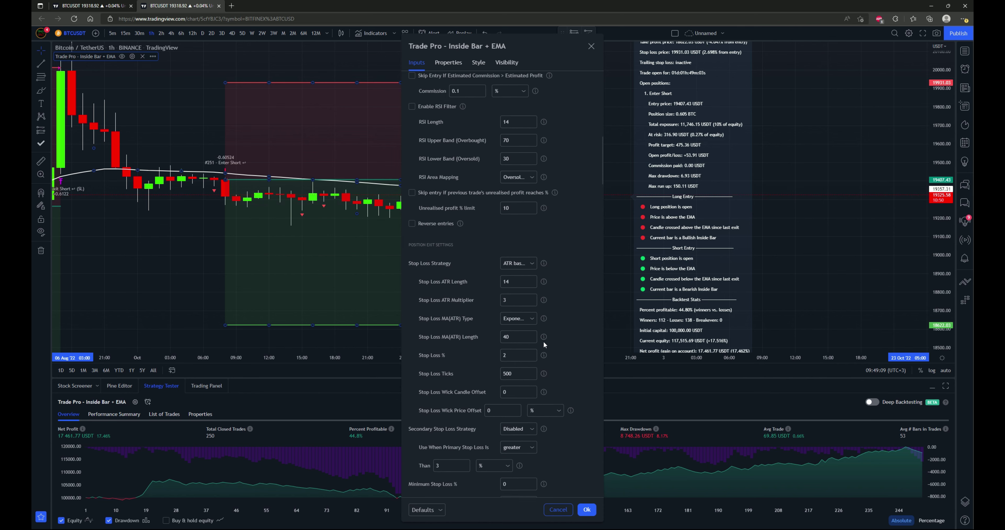
{"action": "scroll", "coordinate": [566, 351], "scroll_direction": "up", "scroll_amount": 8}
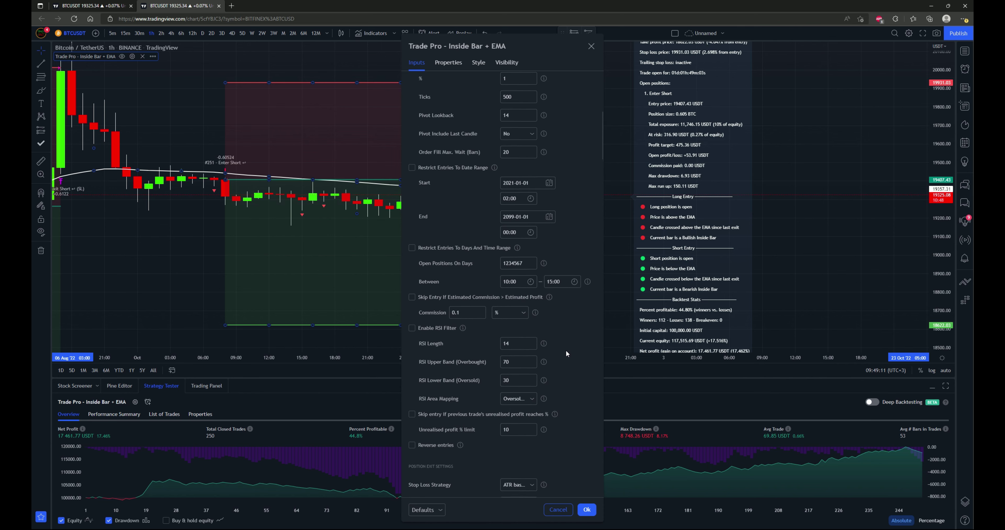
{"action": "scroll", "coordinate": [569, 356], "scroll_direction": "up", "scroll_amount": 2}
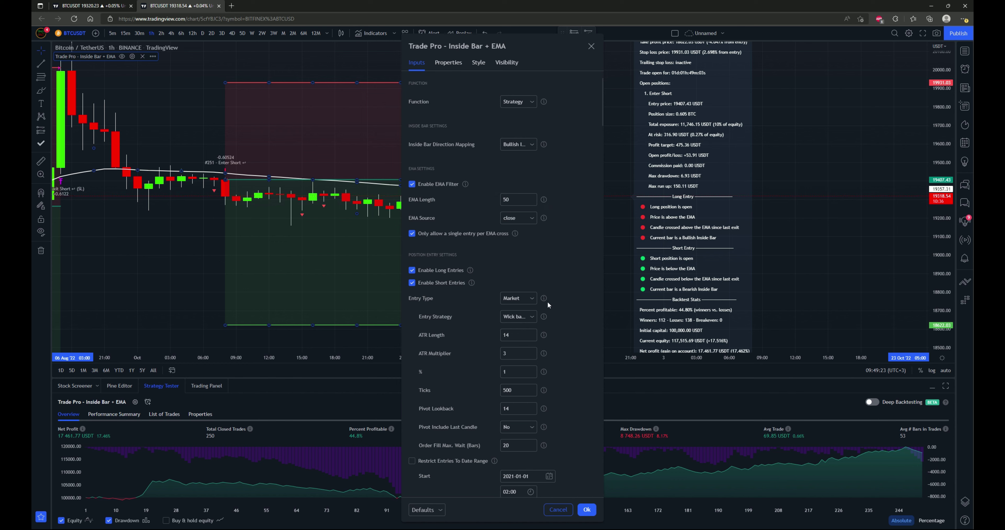
{"action": "mouse_move", "coordinate": [544, 323]}
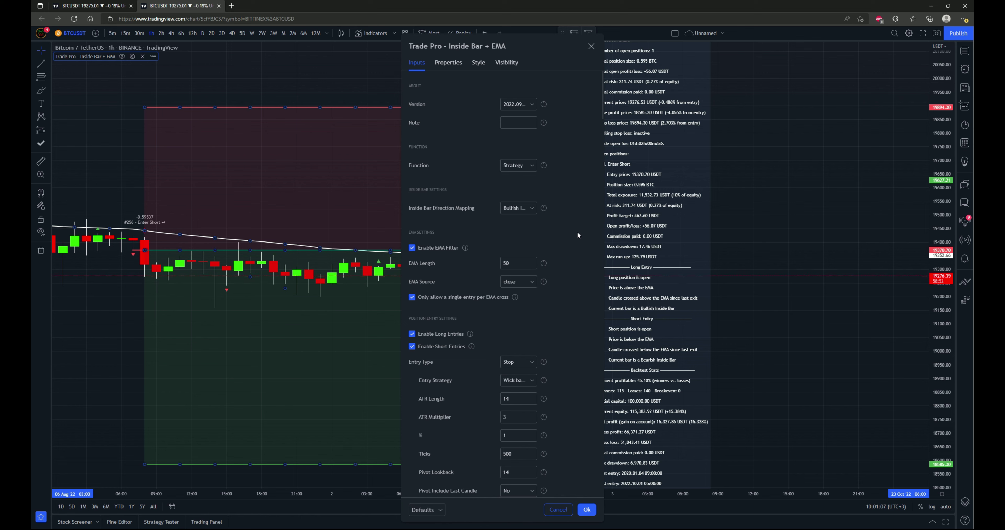
Check the available Inside Bar Direction Mapping options and read the explanation of the single entry per EMA cross setting.
{"action": "left_click", "coordinate": [531, 210]}
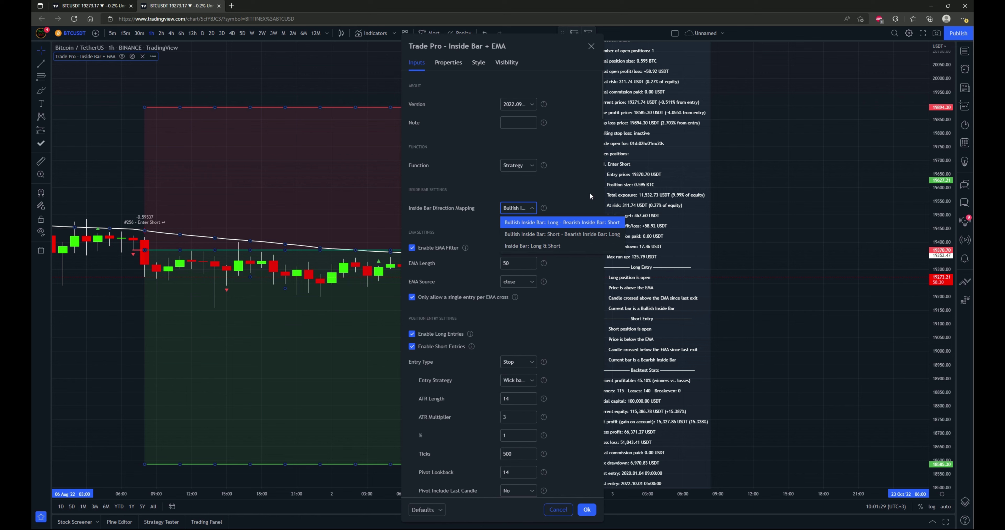
{"action": "left_click", "coordinate": [572, 195]}
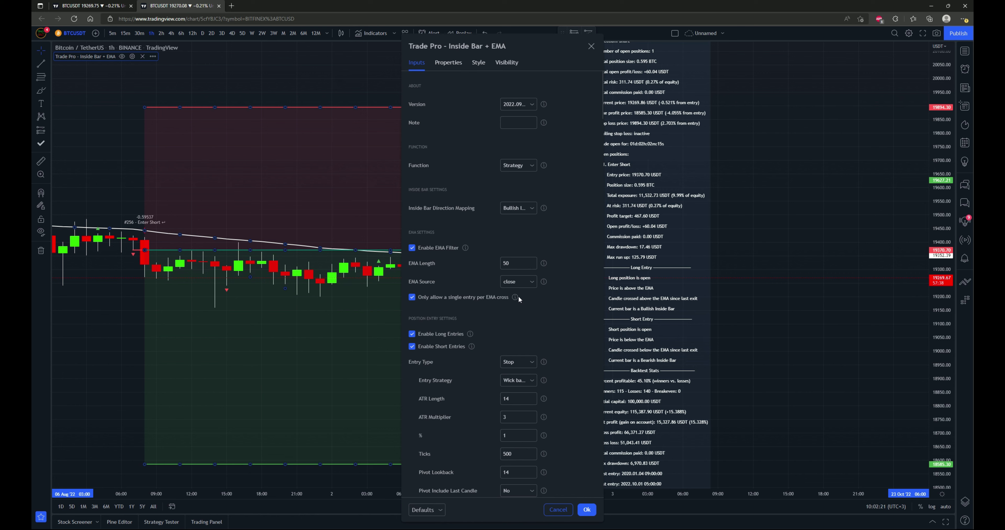
{"action": "mouse_move", "coordinate": [515, 299]}
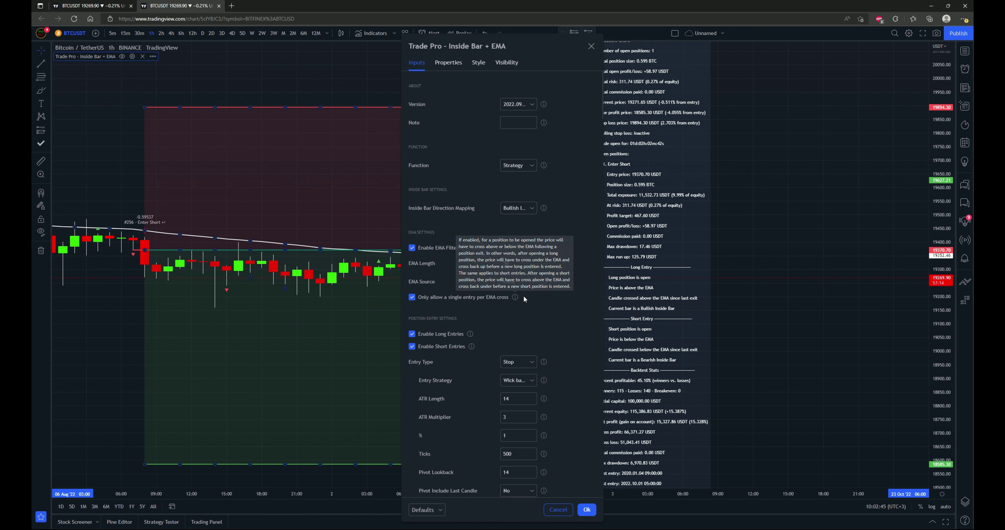
Examine the available Entry Type and Entry Strategy options in the position entry settings without changing them.
{"action": "scroll", "coordinate": [580, 266], "scroll_direction": "down", "scroll_amount": 2}
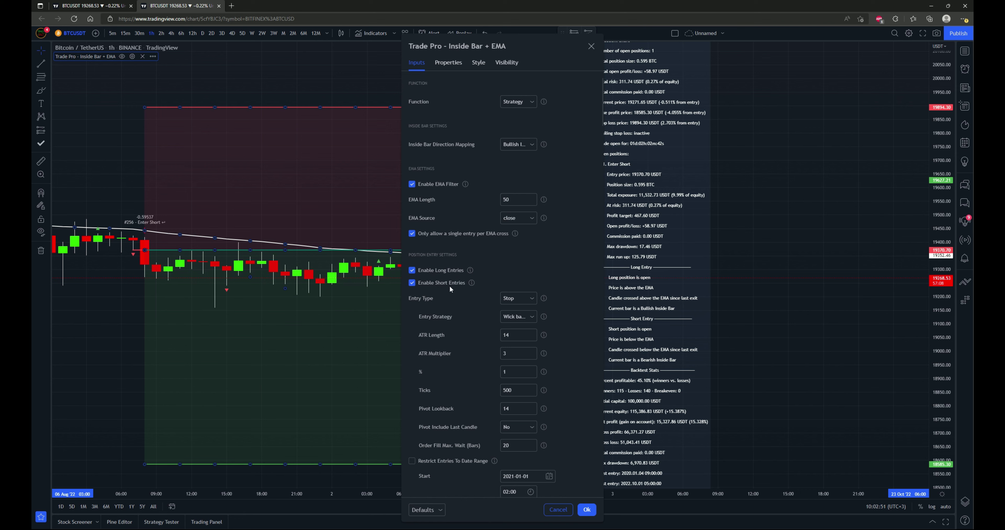
{"action": "scroll", "coordinate": [460, 291], "scroll_direction": "down", "scroll_amount": 2}
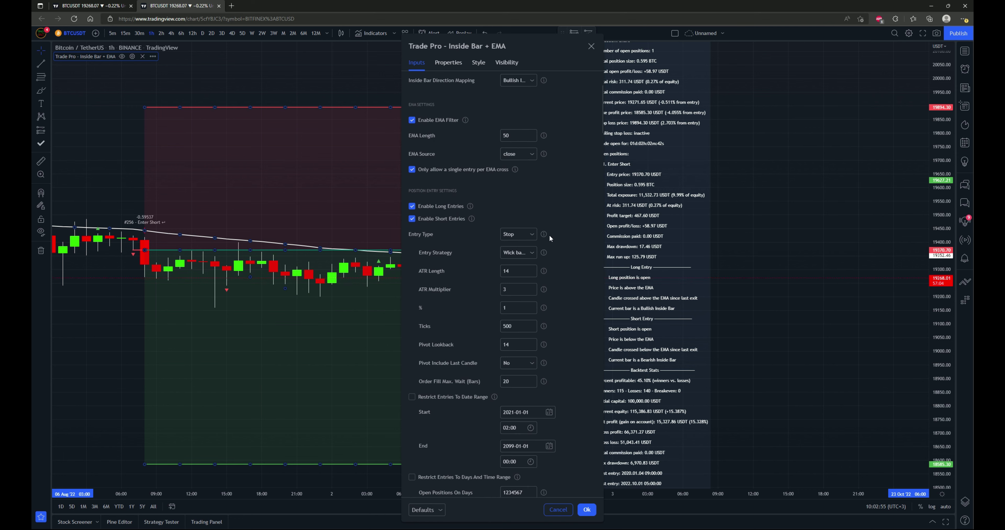
{"action": "left_click", "coordinate": [531, 235]}
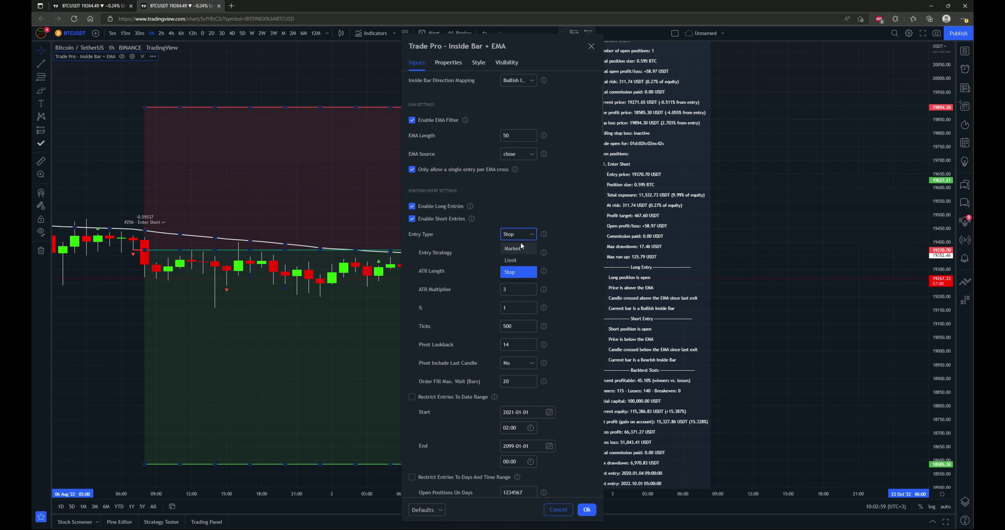
{"action": "left_click", "coordinate": [545, 201]}
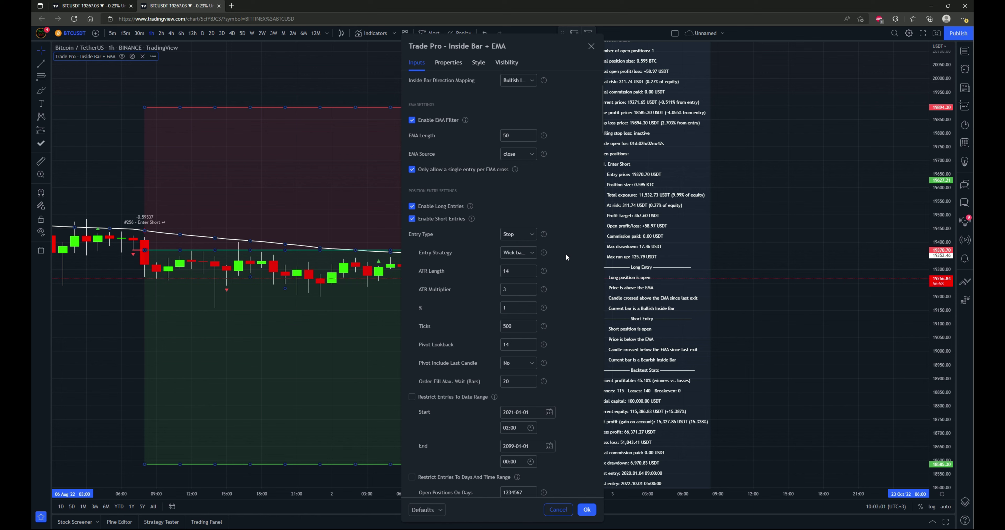
{"action": "left_click", "coordinate": [531, 235]}
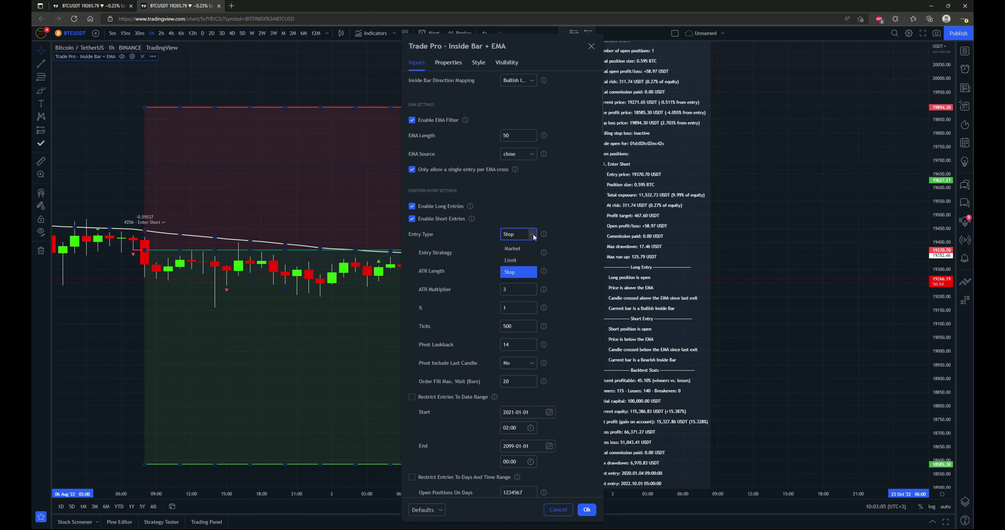
{"action": "left_click", "coordinate": [566, 221]}
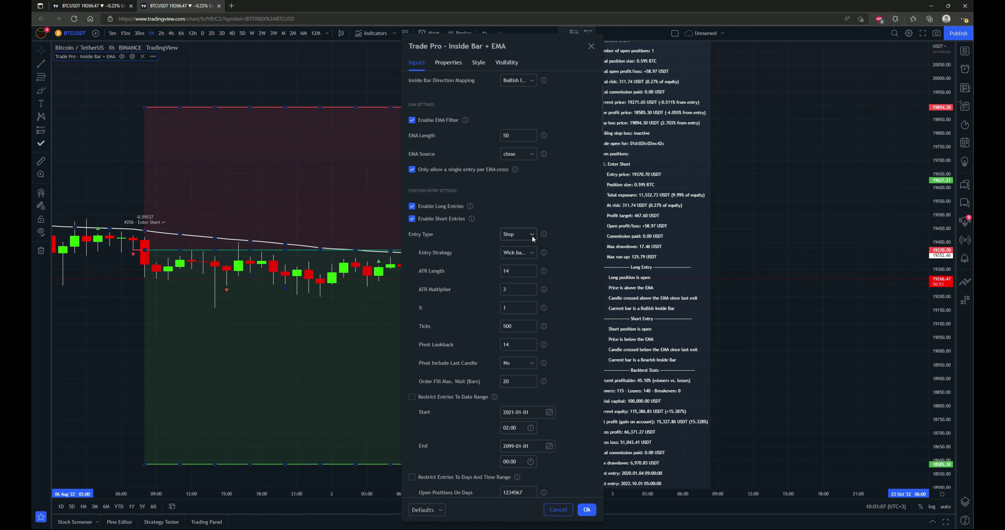
{"action": "left_click", "coordinate": [532, 253]}
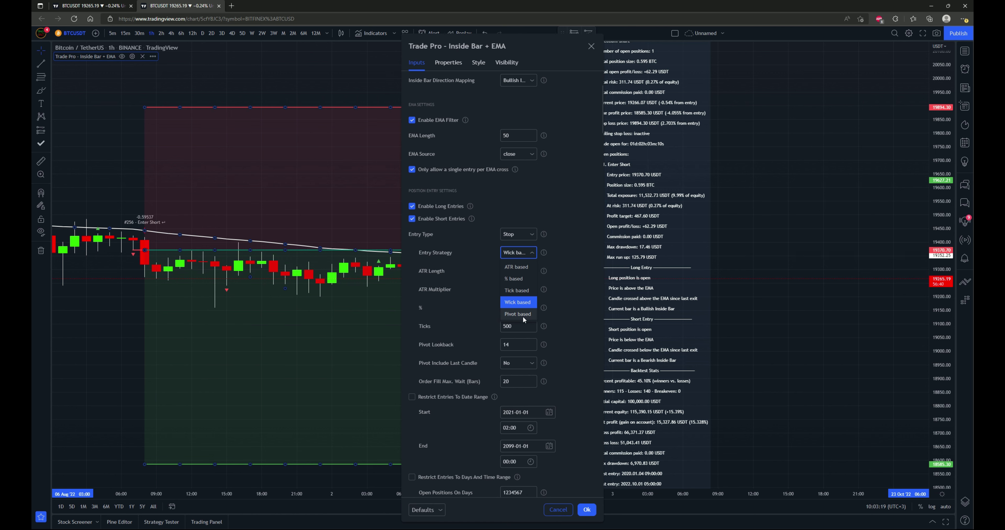
{"action": "left_click", "coordinate": [563, 248]}
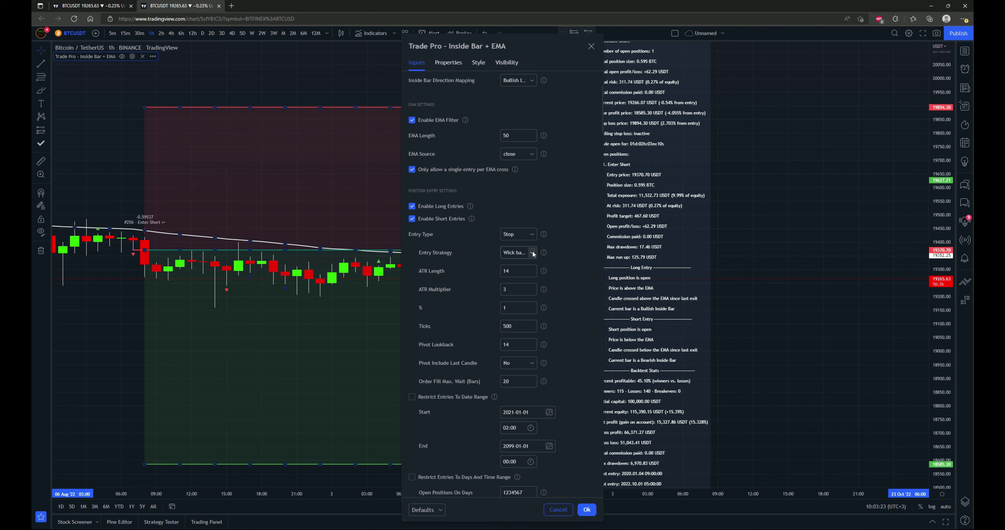
Review the date, time, commission and RSI entry filters and read the explanation of the Reverse entries setting.
{"action": "scroll", "coordinate": [577, 249], "scroll_direction": "down", "scroll_amount": 5}
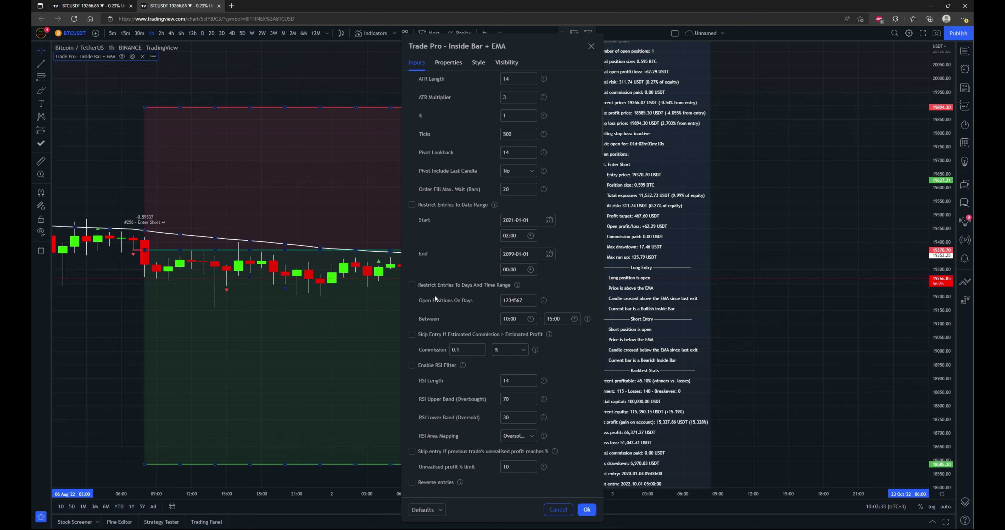
{"action": "scroll", "coordinate": [491, 307], "scroll_direction": "down", "scroll_amount": 2}
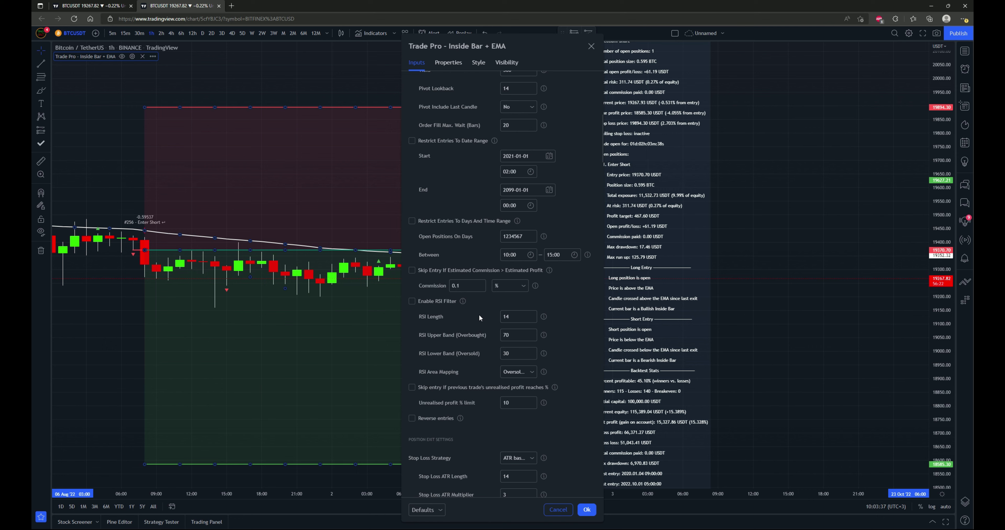
{"action": "scroll", "coordinate": [481, 311], "scroll_direction": "down", "scroll_amount": 2}
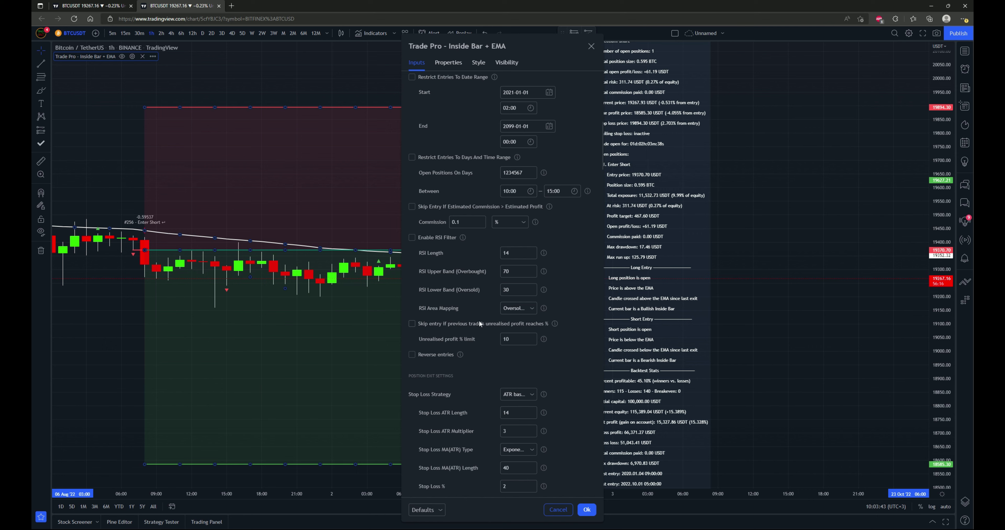
{"action": "scroll", "coordinate": [480, 321], "scroll_direction": "down", "scroll_amount": 2}
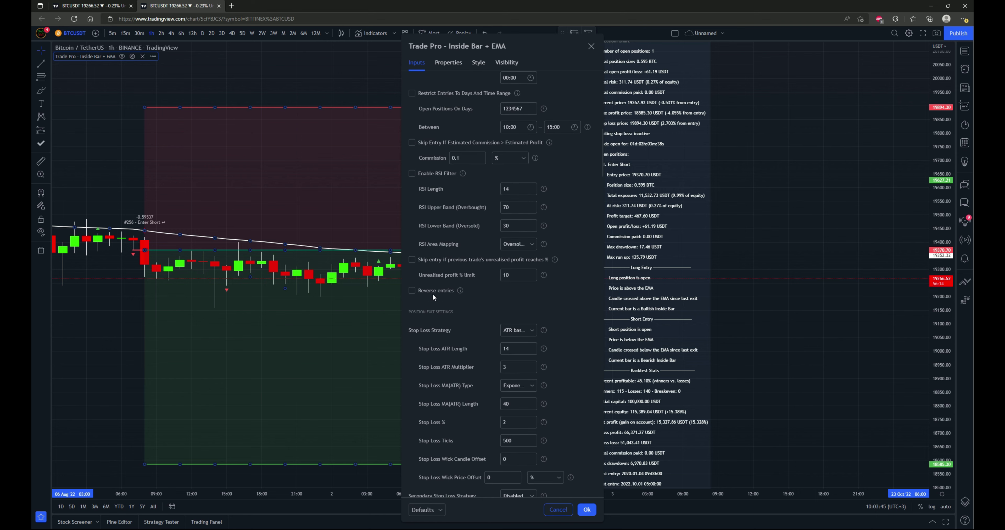
{"action": "mouse_move", "coordinate": [460, 293]}
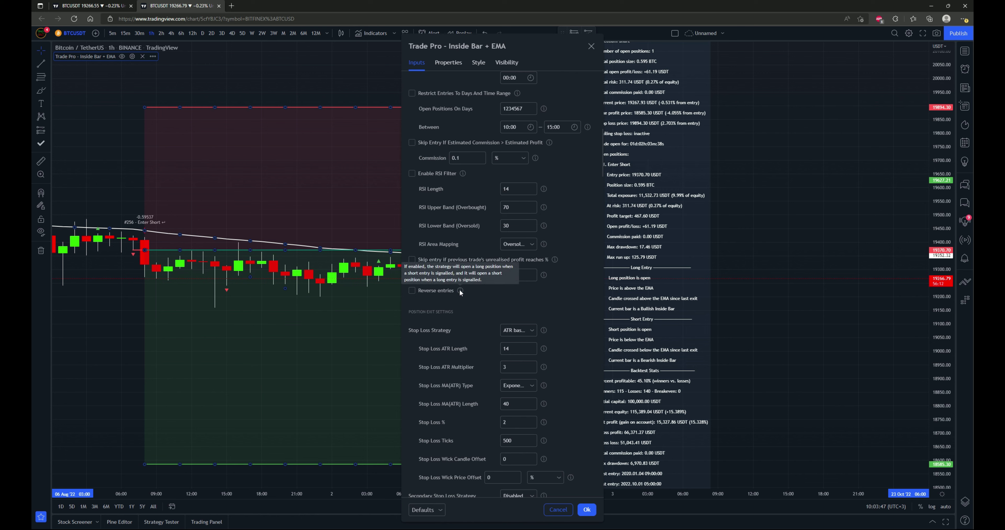
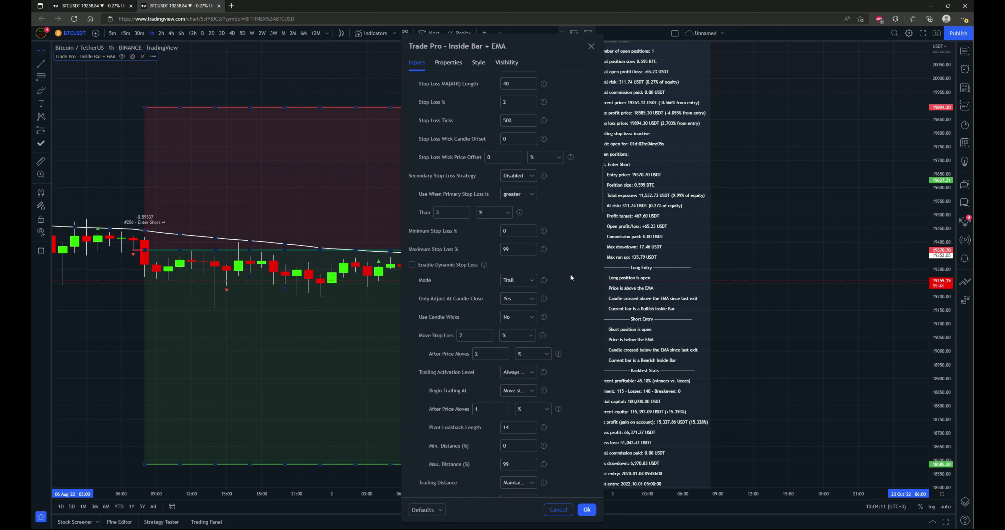
Review the dynamic stop loss inputs, the Take Profit Strategy options and the secondary take profit inputs.
{"action": "scroll", "coordinate": [570, 278], "scroll_direction": "down", "scroll_amount": 2}
{"action": "scroll", "coordinate": [573, 272], "scroll_direction": "down", "scroll_amount": 2}
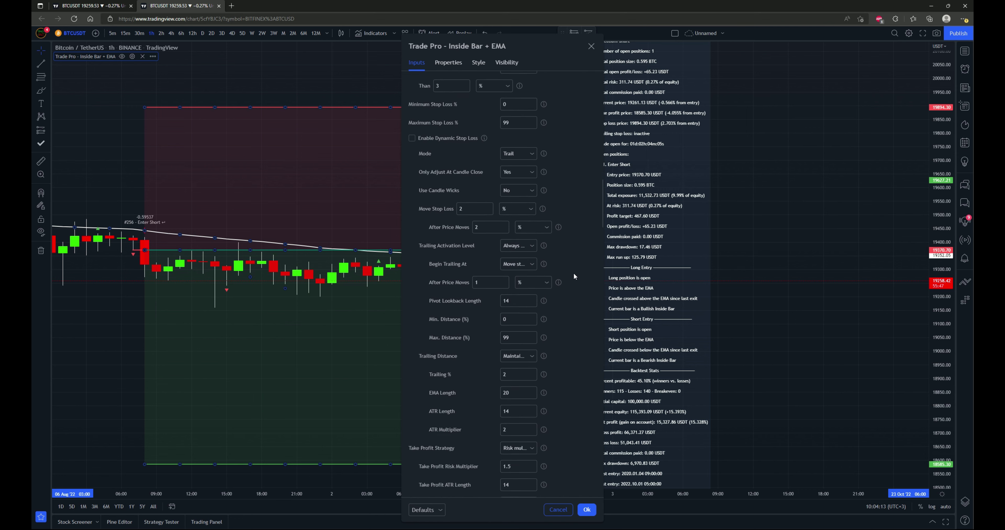
{"action": "scroll", "coordinate": [576, 274], "scroll_direction": "down", "scroll_amount": 4}
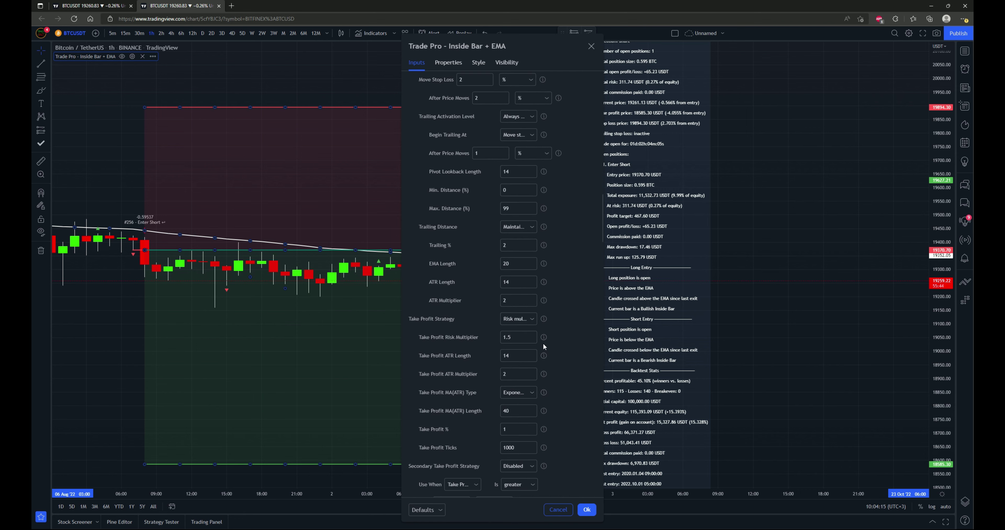
{"action": "left_click", "coordinate": [532, 320]}
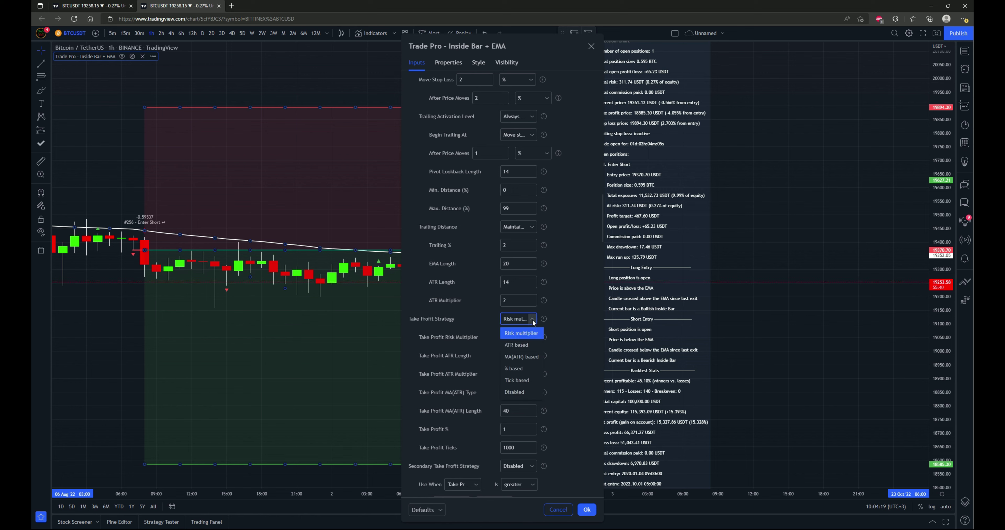
{"action": "left_click", "coordinate": [533, 321]}
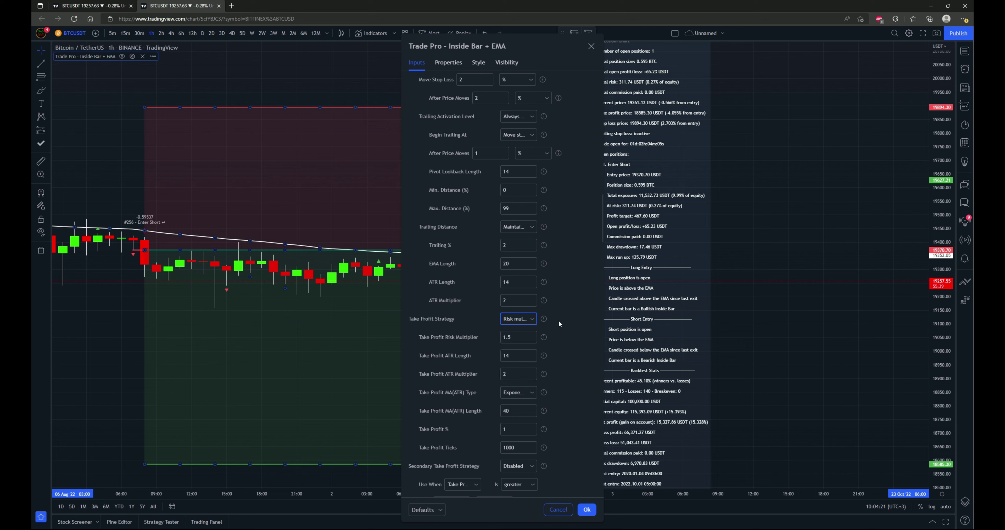
{"action": "scroll", "coordinate": [575, 287], "scroll_direction": "down", "scroll_amount": 2}
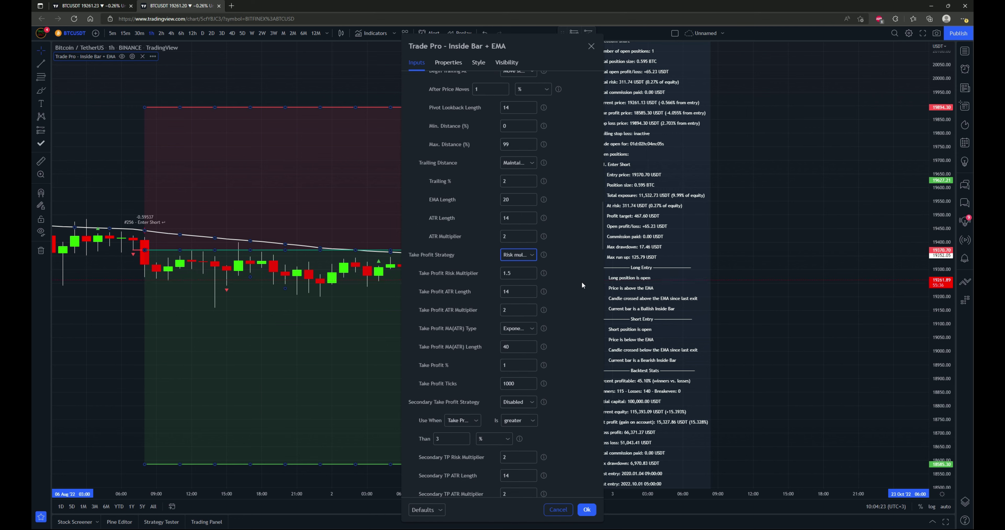
{"action": "scroll", "coordinate": [582, 285], "scroll_direction": "down", "scroll_amount": 2}
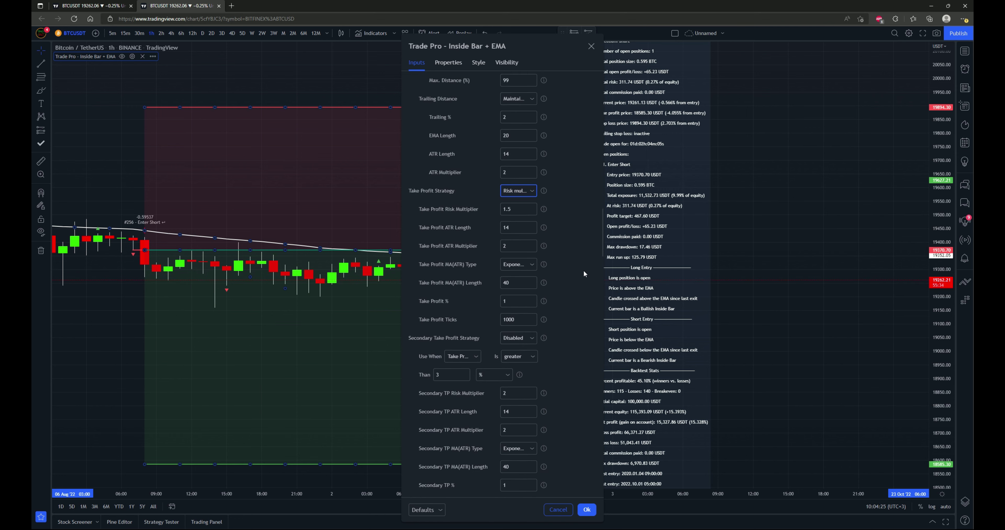
Review the secondary take profit inputs, then return to the ATR-based stop loss inputs in the position exit settings.
{"action": "scroll", "coordinate": [583, 279], "scroll_direction": "down", "scroll_amount": 2}
{"action": "scroll", "coordinate": [589, 321], "scroll_direction": "down", "scroll_amount": 3}
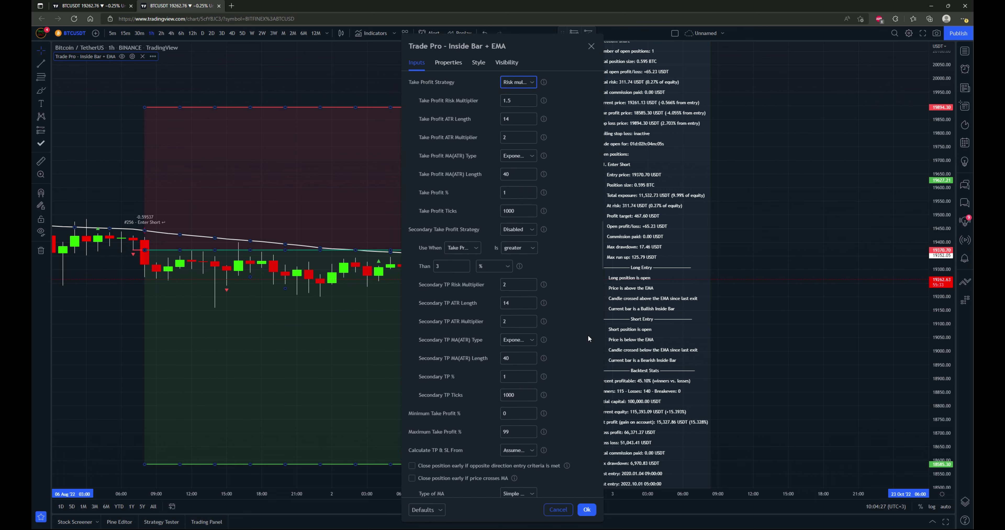
{"action": "scroll", "coordinate": [592, 308], "scroll_direction": "up", "scroll_amount": 15}
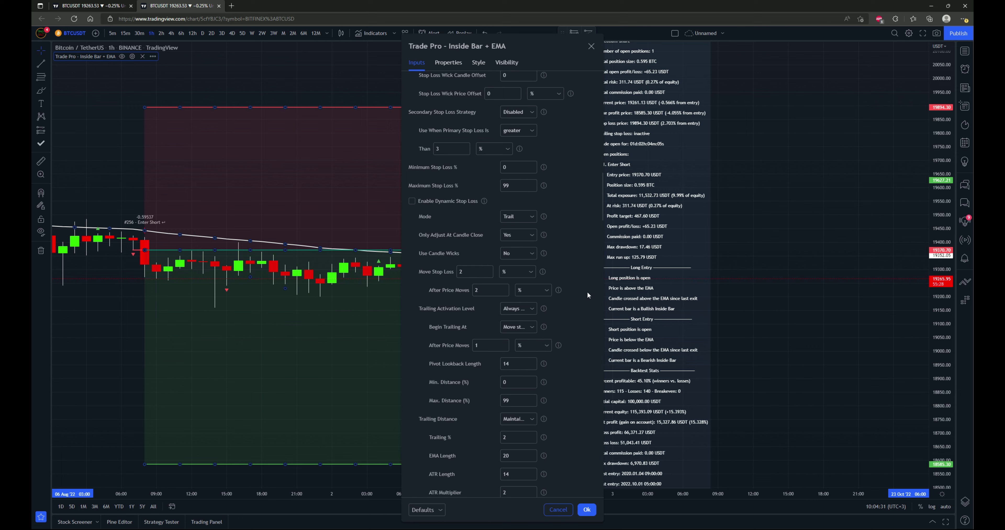
{"action": "scroll", "coordinate": [588, 255], "scroll_direction": "up", "scroll_amount": 4}
{"action": "scroll", "coordinate": [589, 252], "scroll_direction": "up", "scroll_amount": 3}
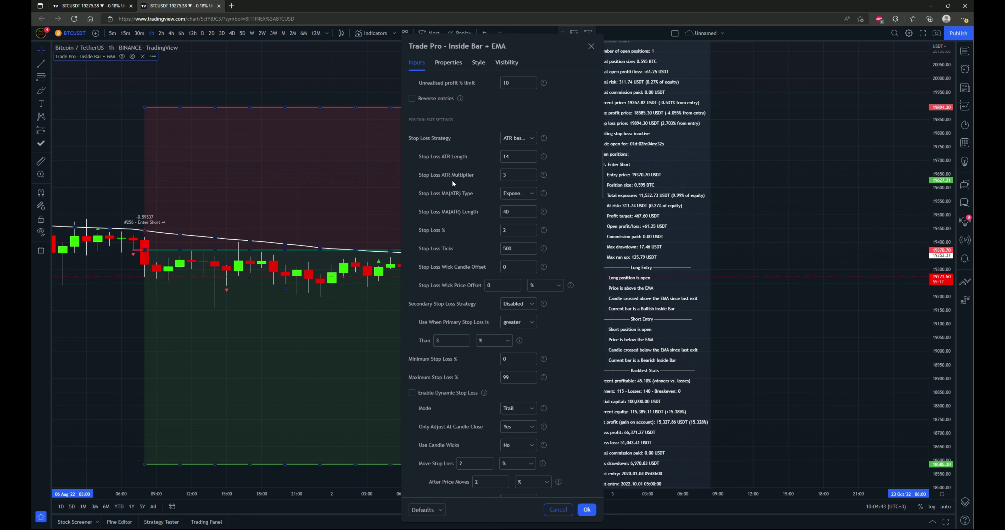
Check the available Take Profit Strategy options again without changing the selected risk multiplier.
{"action": "scroll", "coordinate": [560, 265], "scroll_direction": "down", "scroll_amount": 10}
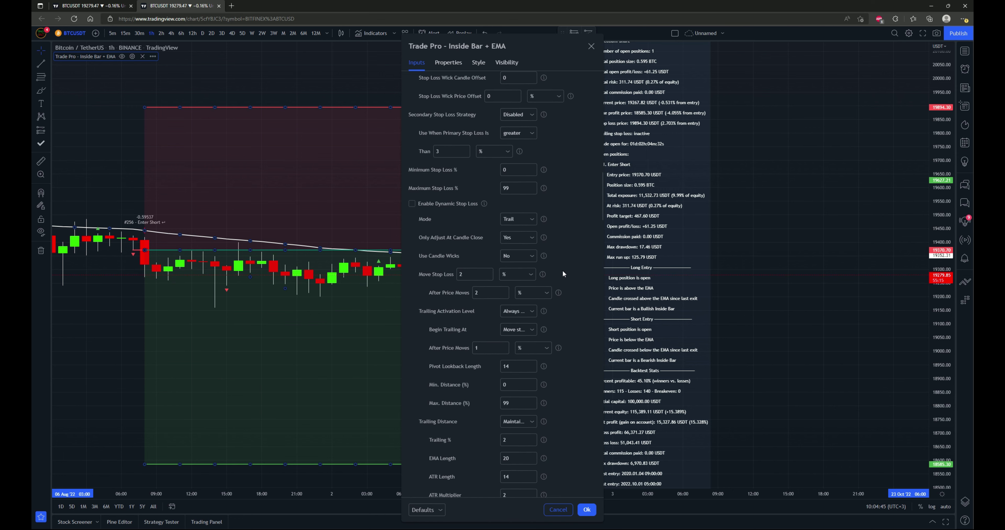
{"action": "scroll", "coordinate": [563, 267], "scroll_direction": "down", "scroll_amount": 2}
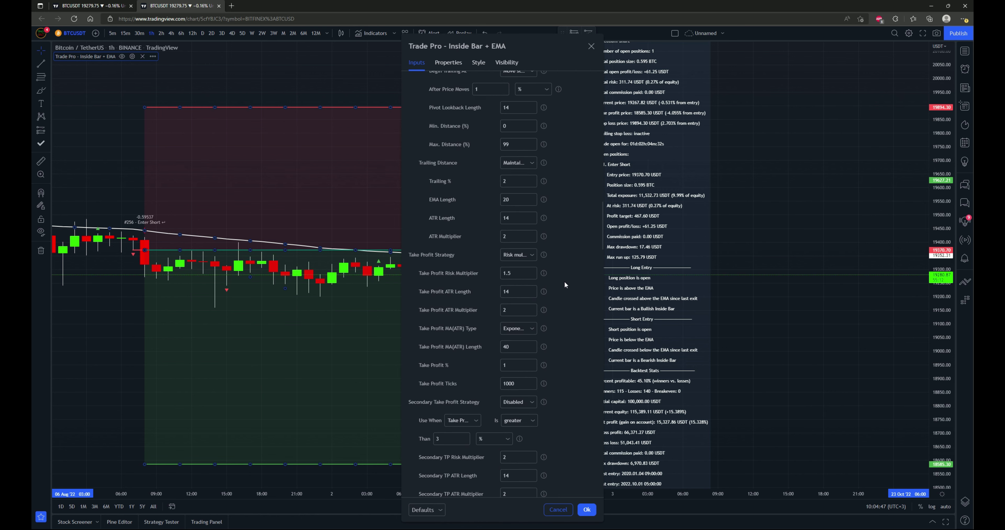
{"action": "left_click", "coordinate": [533, 257]}
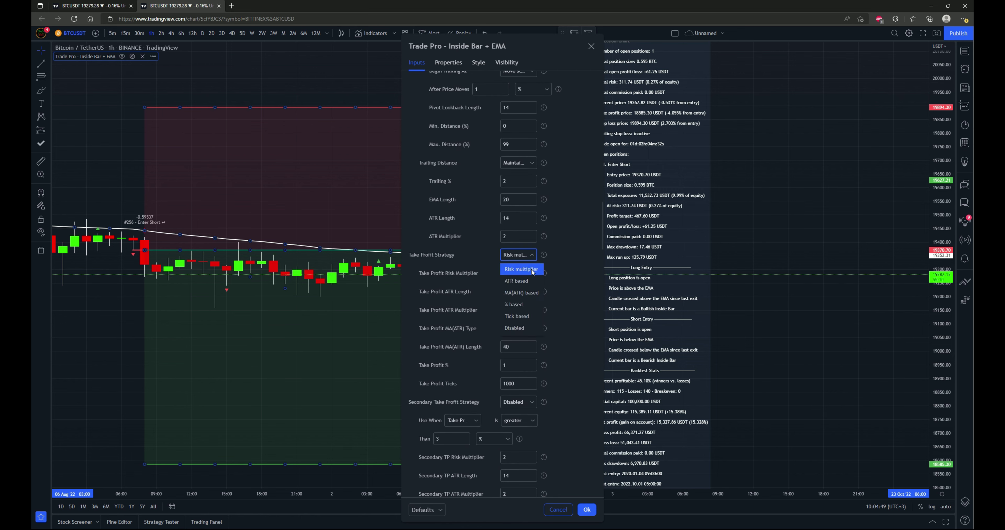
{"action": "left_click", "coordinate": [575, 255]}
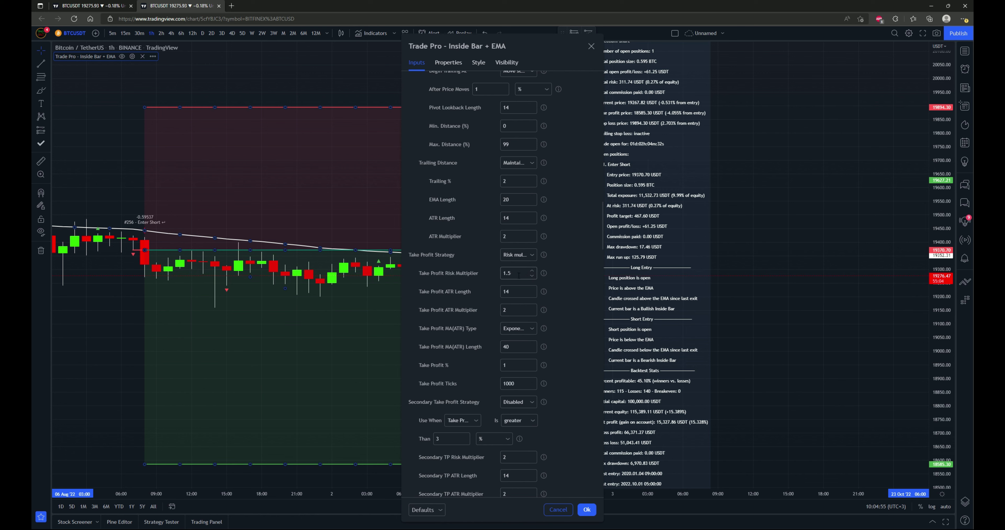
{"action": "left_click", "coordinate": [529, 255]}
{"action": "left_click", "coordinate": [530, 254]}
Check the available Mode options of the dynamic stop loss without changing the selection.
{"action": "scroll", "coordinate": [575, 266], "scroll_direction": "up", "scroll_amount": 1}
{"action": "scroll", "coordinate": [575, 268], "scroll_direction": "up", "scroll_amount": 5}
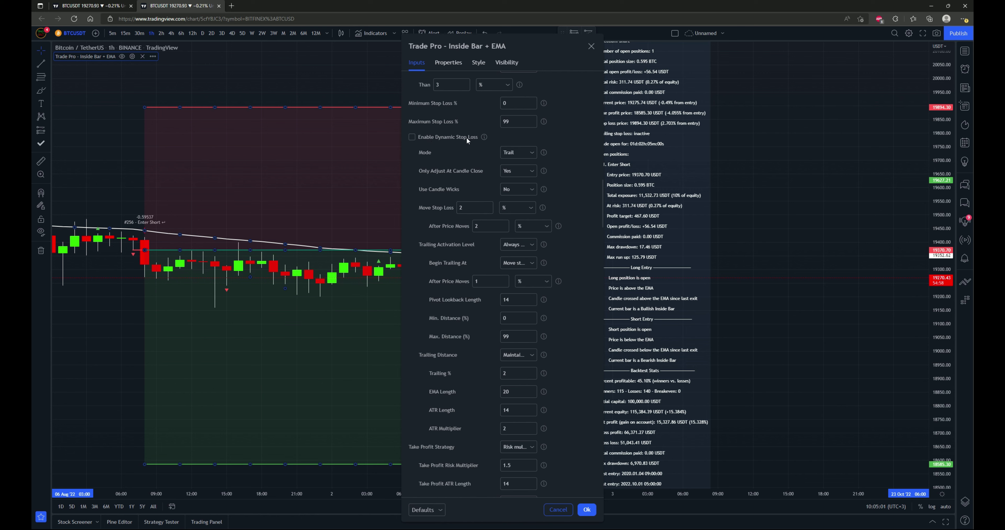
{"action": "left_click", "coordinate": [517, 152]}
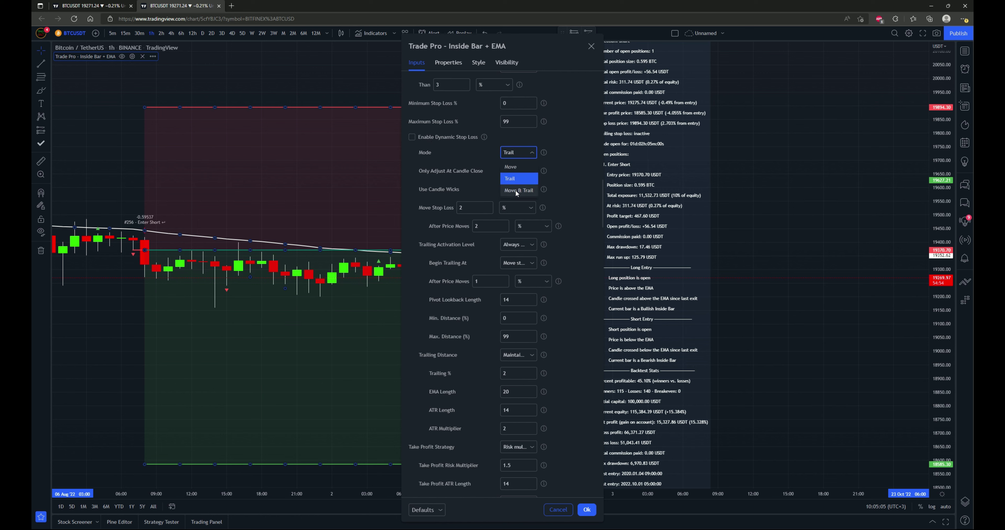
{"action": "left_click", "coordinate": [520, 151]}
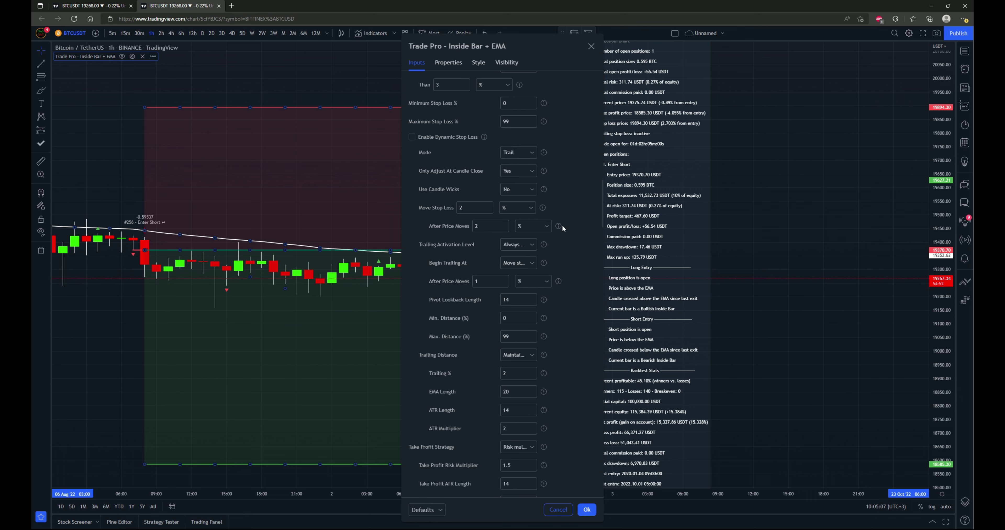
Review the minimum and maximum take profit, the TP and SL calculation basis, and the early position closing settings.
{"action": "scroll", "coordinate": [564, 219], "scroll_direction": "down", "scroll_amount": 5}
{"action": "scroll", "coordinate": [577, 219], "scroll_direction": "down", "scroll_amount": 5}
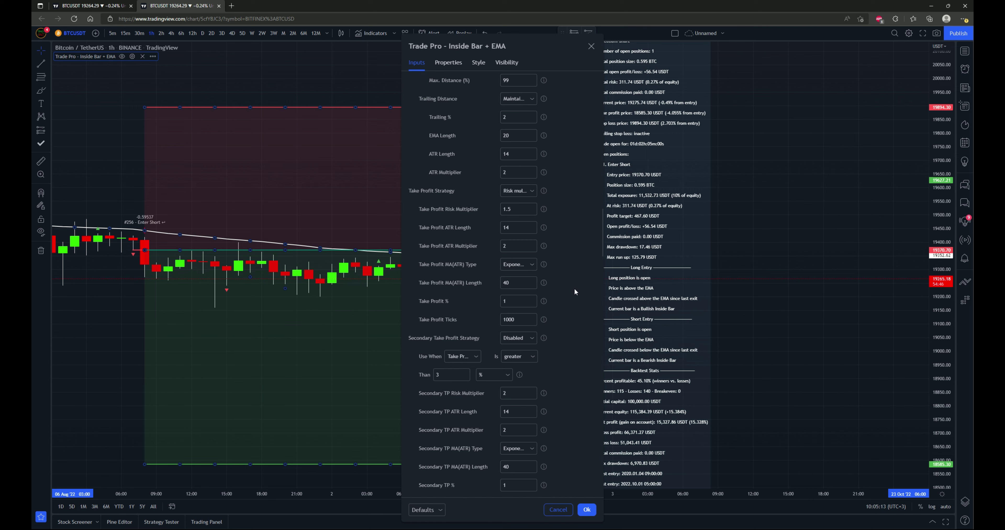
{"action": "scroll", "coordinate": [574, 288], "scroll_direction": "down", "scroll_amount": 5}
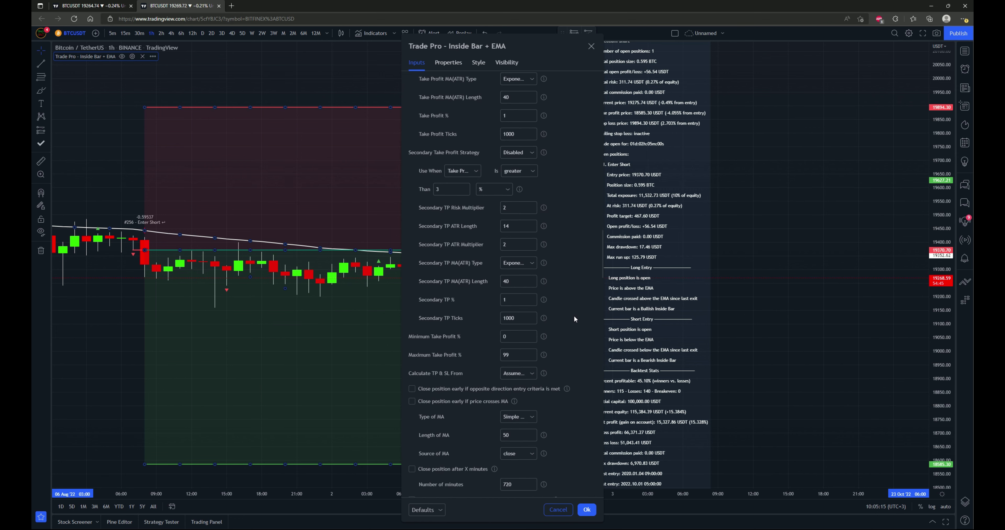
{"action": "scroll", "coordinate": [574, 318], "scroll_direction": "down", "scroll_amount": 3}
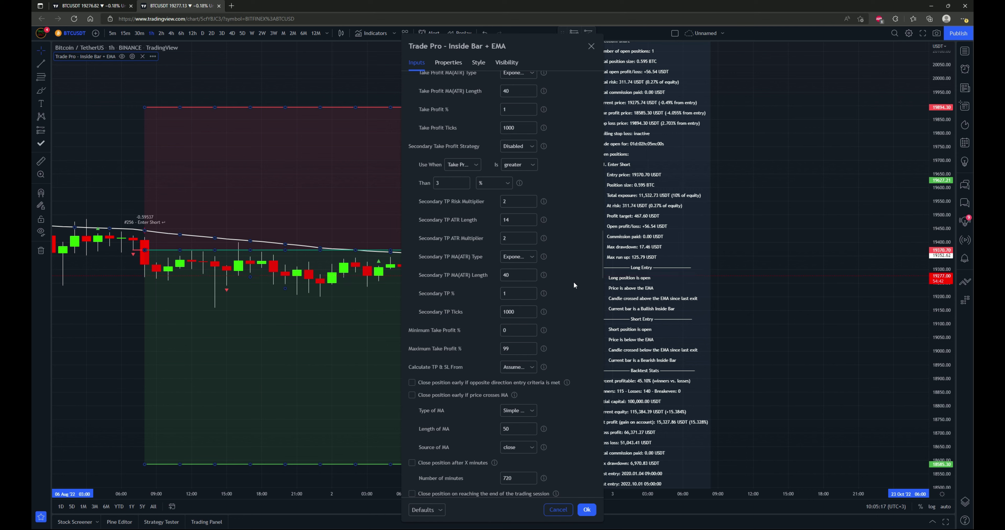
{"action": "scroll", "coordinate": [577, 324], "scroll_direction": "down", "scroll_amount": 3}
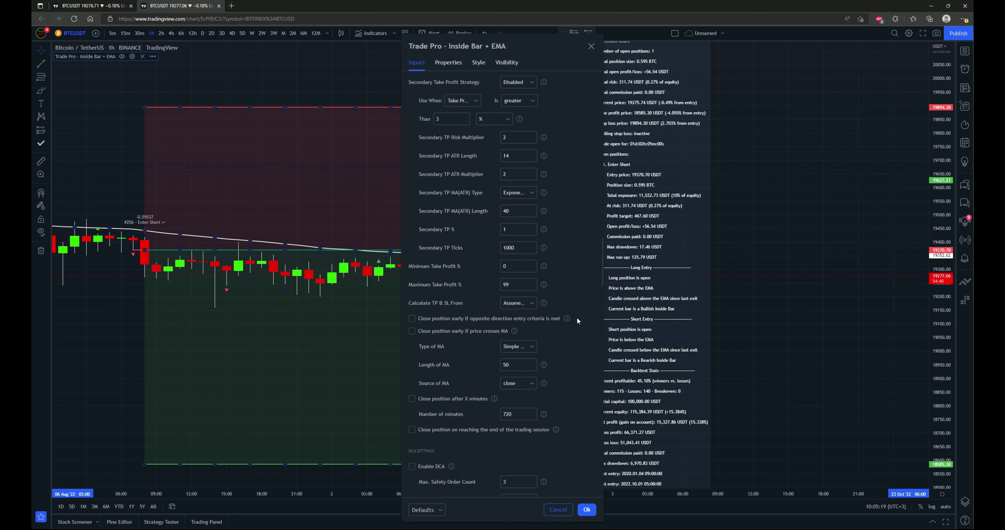
{"action": "scroll", "coordinate": [572, 363], "scroll_direction": "down", "scroll_amount": 3}
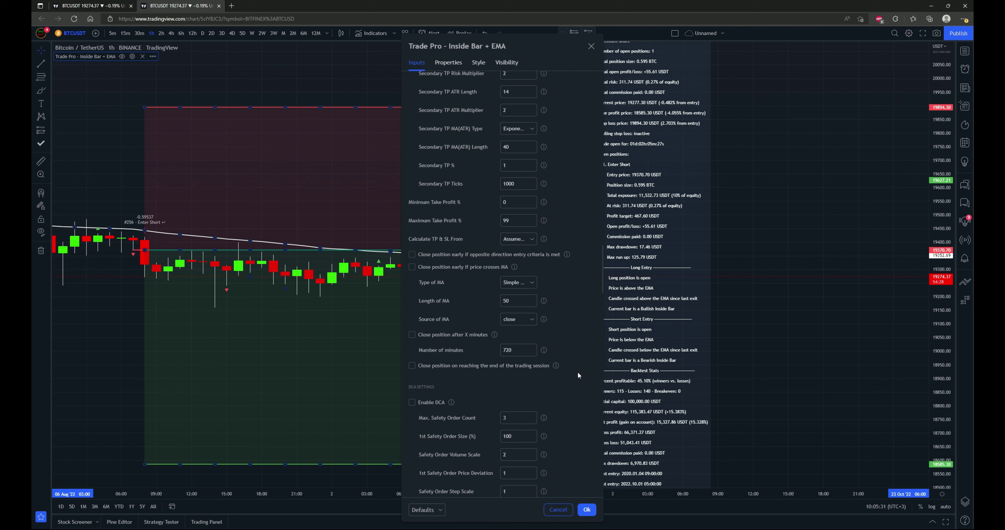
{"action": "scroll", "coordinate": [585, 335], "scroll_direction": "up", "scroll_amount": 2}
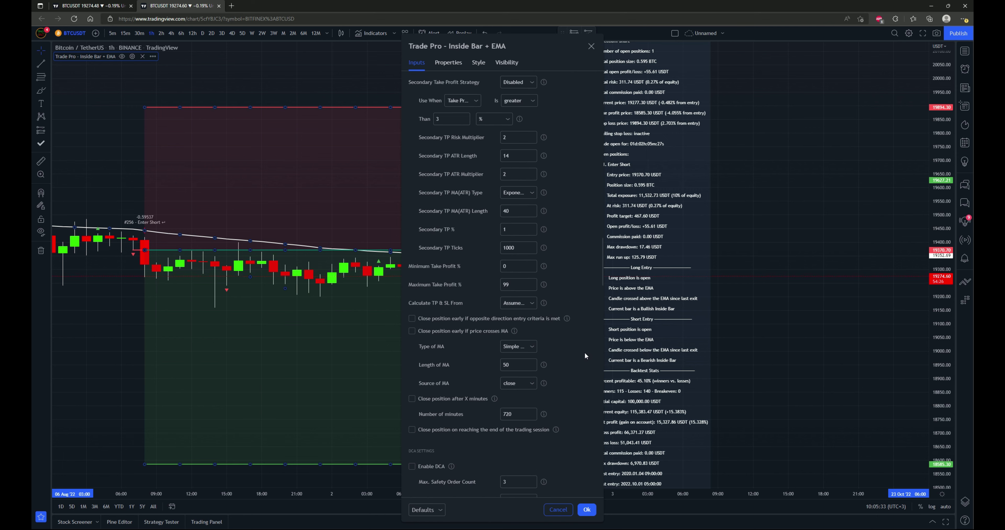
{"action": "scroll", "coordinate": [586, 339], "scroll_direction": "down", "scroll_amount": 2}
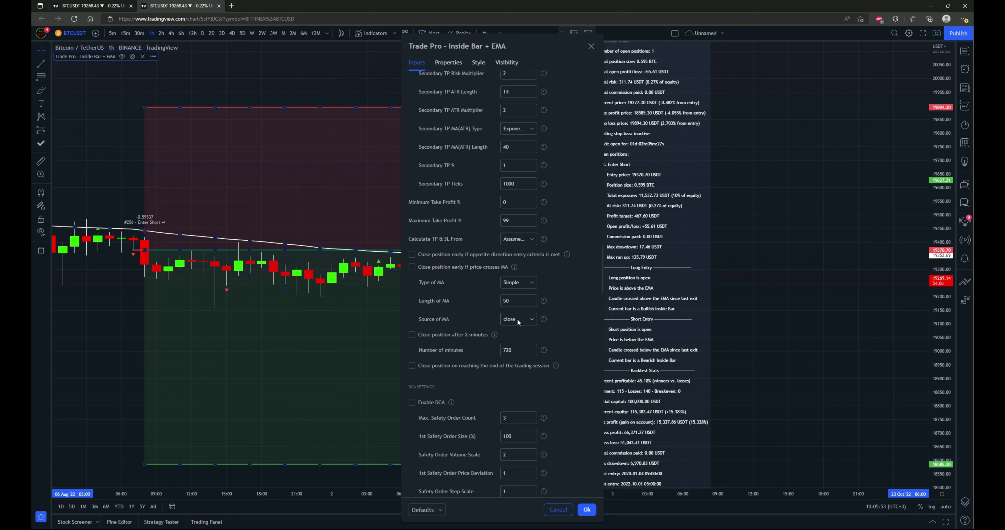
Review the time-based and session-end position closing settings and the DCA safety order inputs.
{"action": "scroll", "coordinate": [583, 291], "scroll_direction": "down", "scroll_amount": 2}
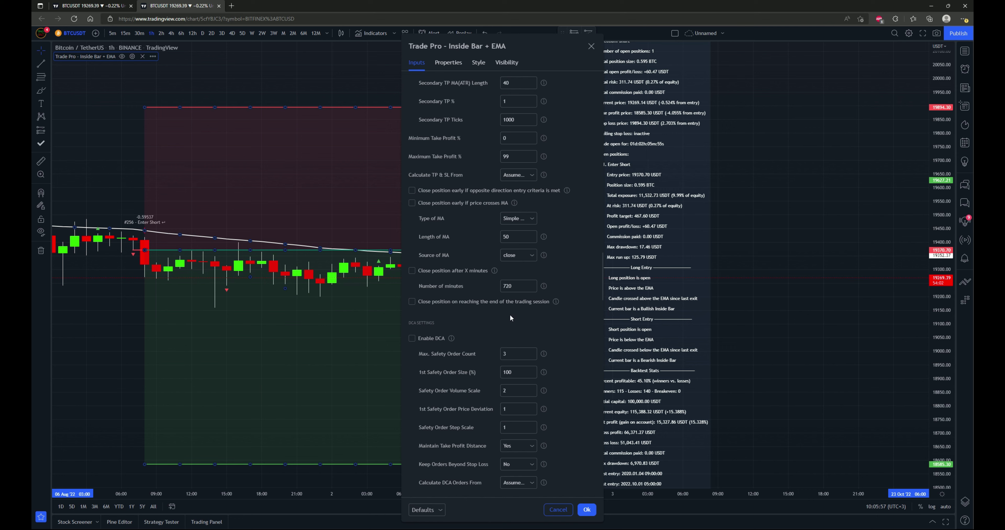
{"action": "scroll", "coordinate": [568, 315], "scroll_direction": "down", "scroll_amount": 2}
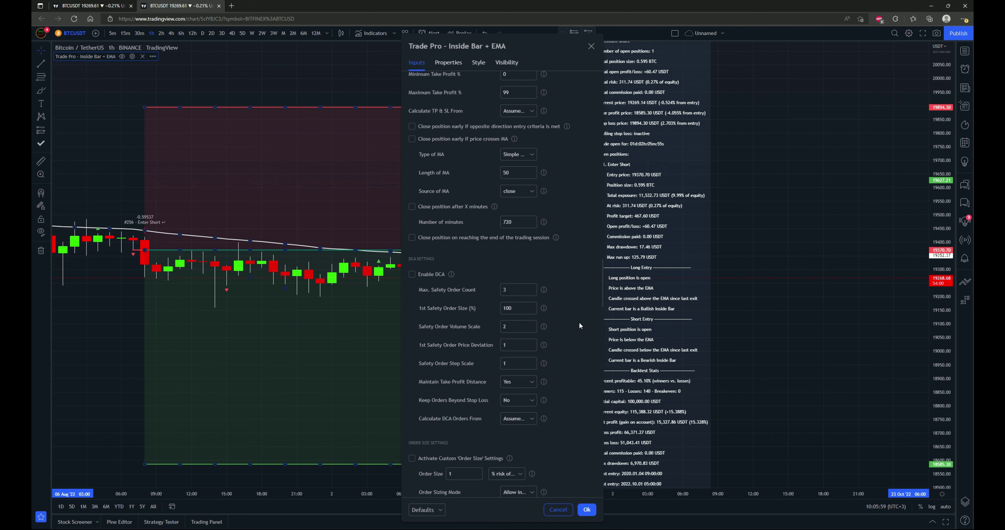
{"action": "scroll", "coordinate": [573, 308], "scroll_direction": "down", "scroll_amount": 2}
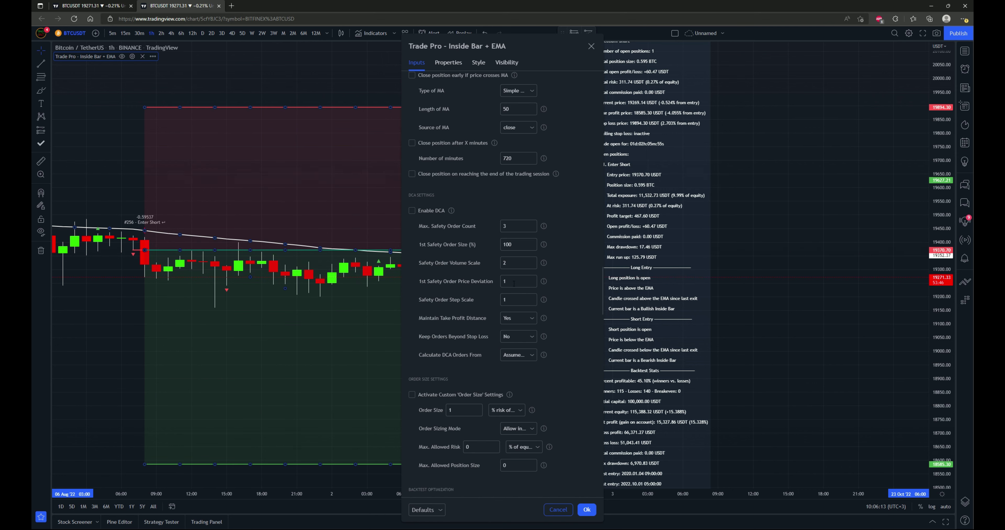
Examine the order size settings and the available Order Size unit options, keeping % risk of equity.
{"action": "scroll", "coordinate": [567, 268], "scroll_direction": "down", "scroll_amount": 3}
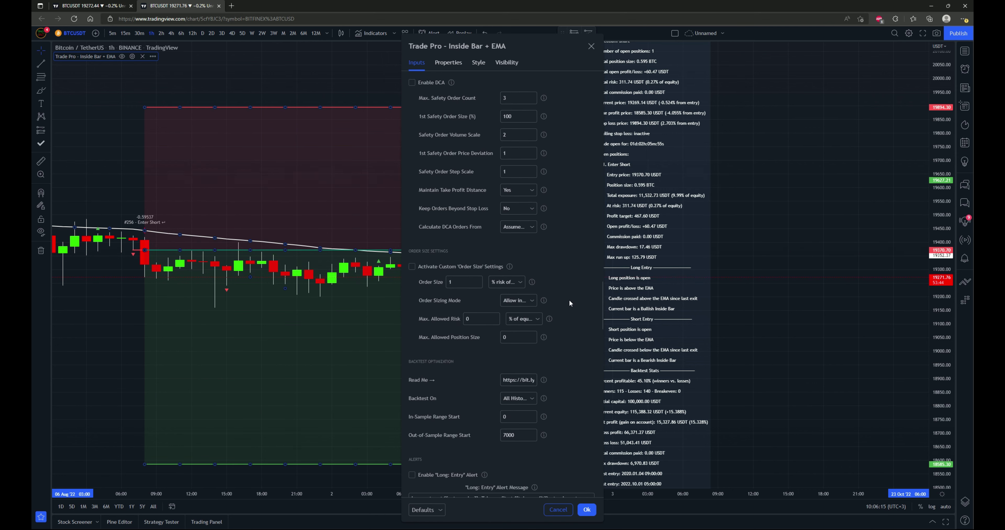
{"action": "left_click", "coordinate": [464, 284]}
{"action": "left_click", "coordinate": [521, 281]}
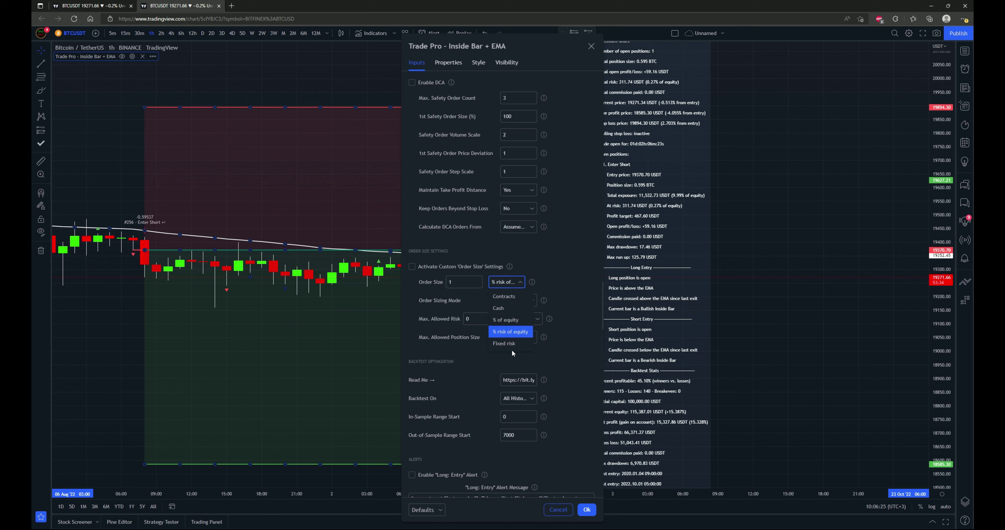
{"action": "left_click", "coordinate": [521, 283]}
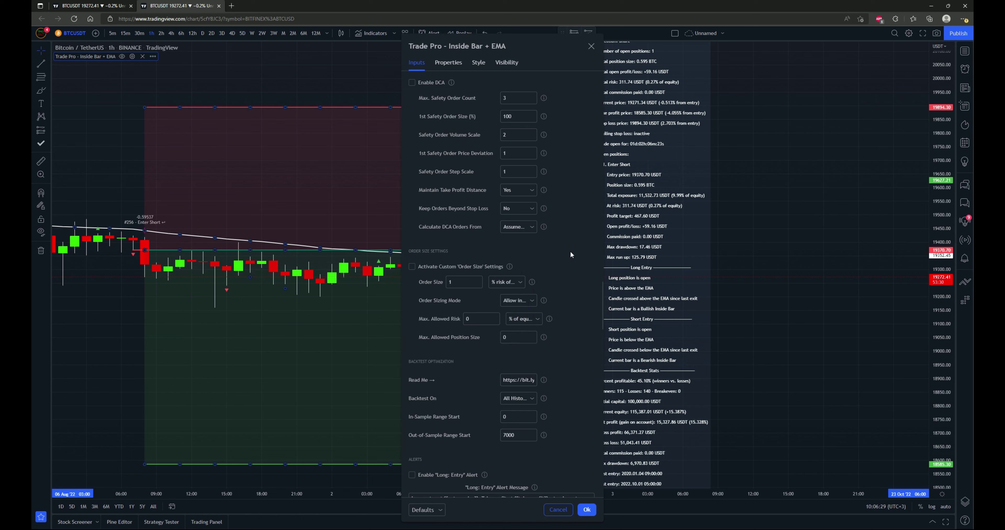
Review the backtest optimization, alert message, appearance, trading widget and developer settings, then return to the alert messages.
{"action": "scroll", "coordinate": [569, 250], "scroll_direction": "down", "scroll_amount": 5}
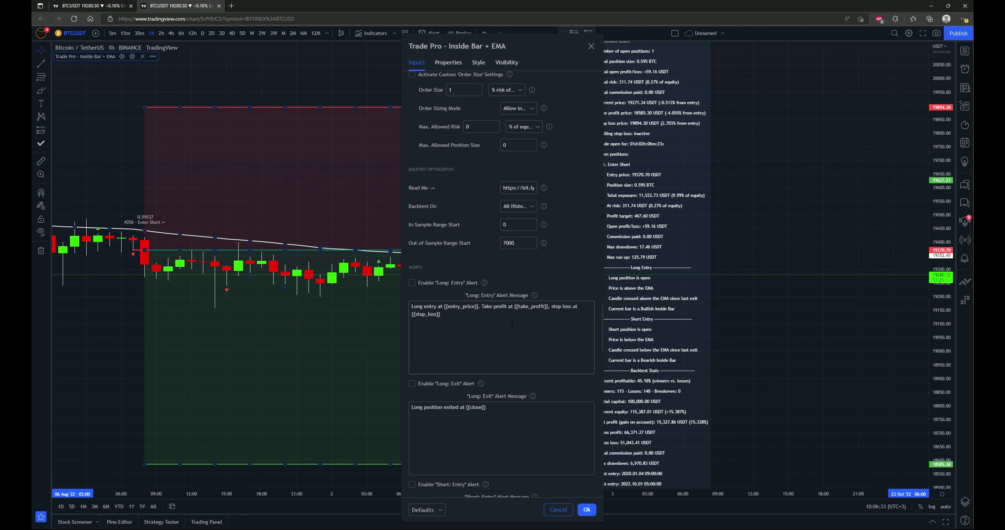
{"action": "scroll", "coordinate": [512, 322], "scroll_direction": "down", "scroll_amount": 3}
{"action": "scroll", "coordinate": [519, 311], "scroll_direction": "down", "scroll_amount": 12}
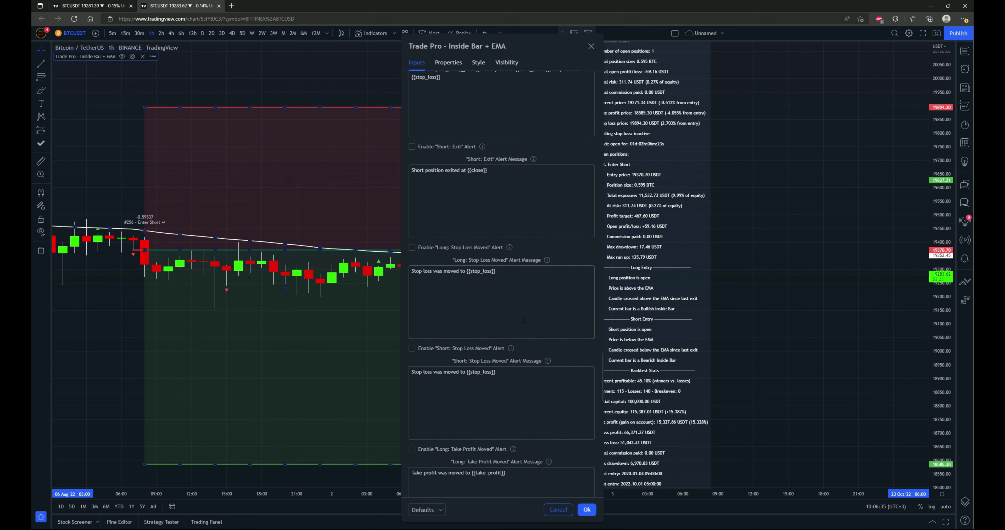
{"action": "scroll", "coordinate": [509, 317], "scroll_direction": "down", "scroll_amount": 9}
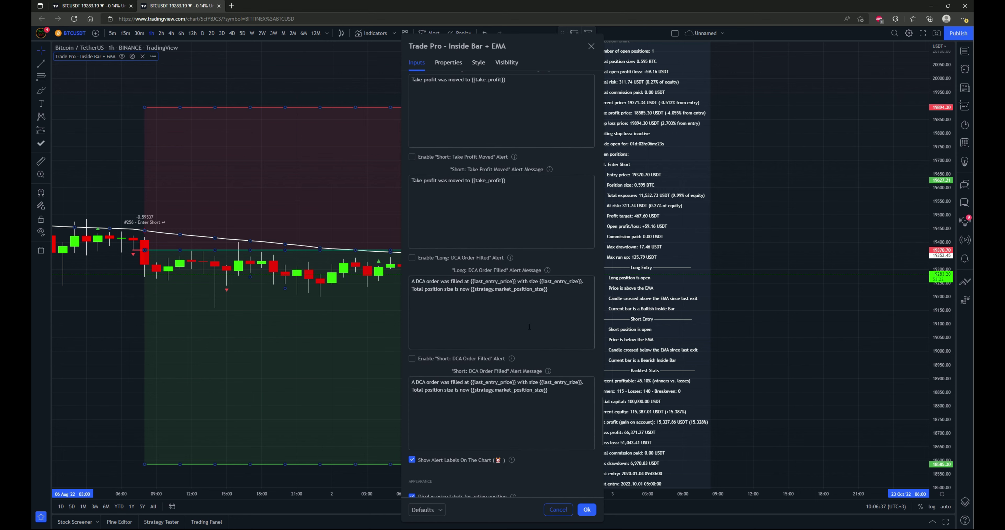
{"action": "scroll", "coordinate": [534, 372], "scroll_direction": "down", "scroll_amount": 8}
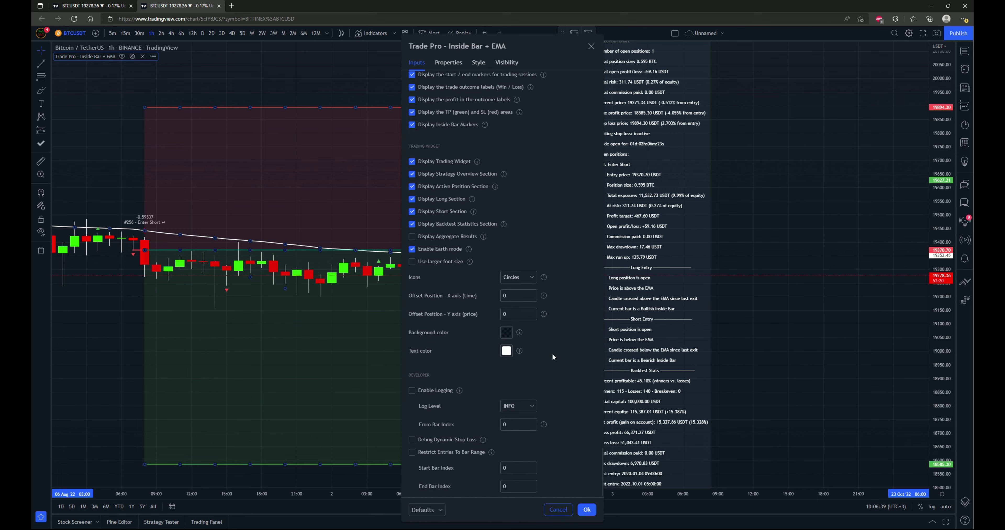
{"action": "scroll", "coordinate": [542, 410], "scroll_direction": "up", "scroll_amount": 14}
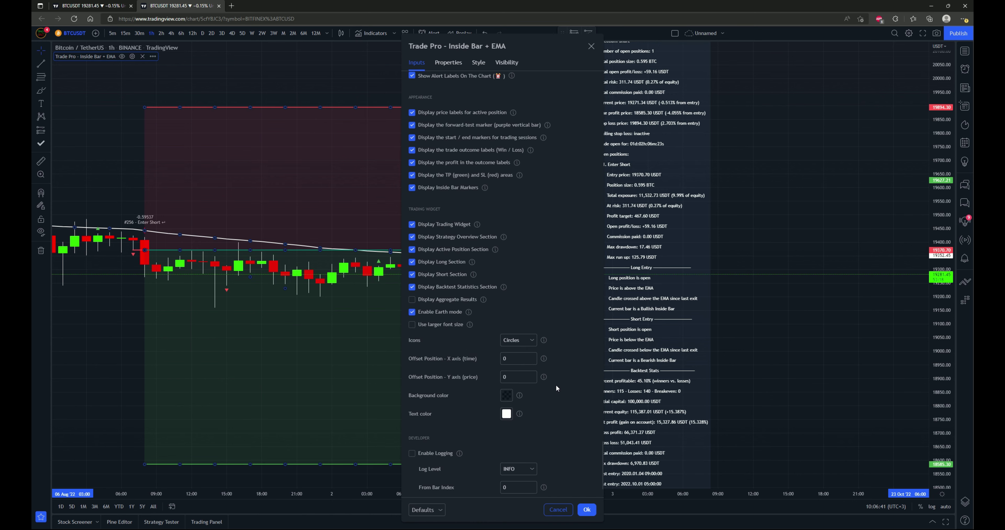
{"action": "scroll", "coordinate": [551, 386], "scroll_direction": "down", "scroll_amount": 5}
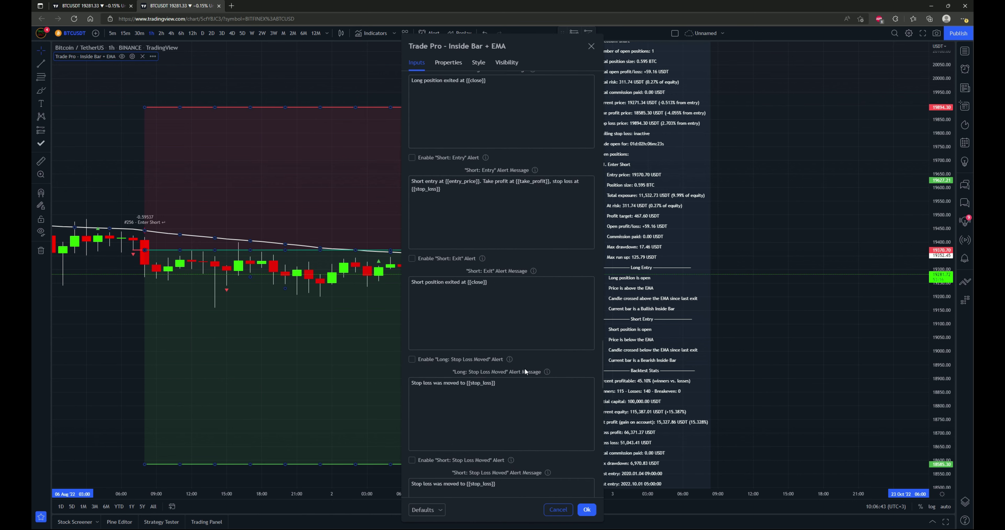